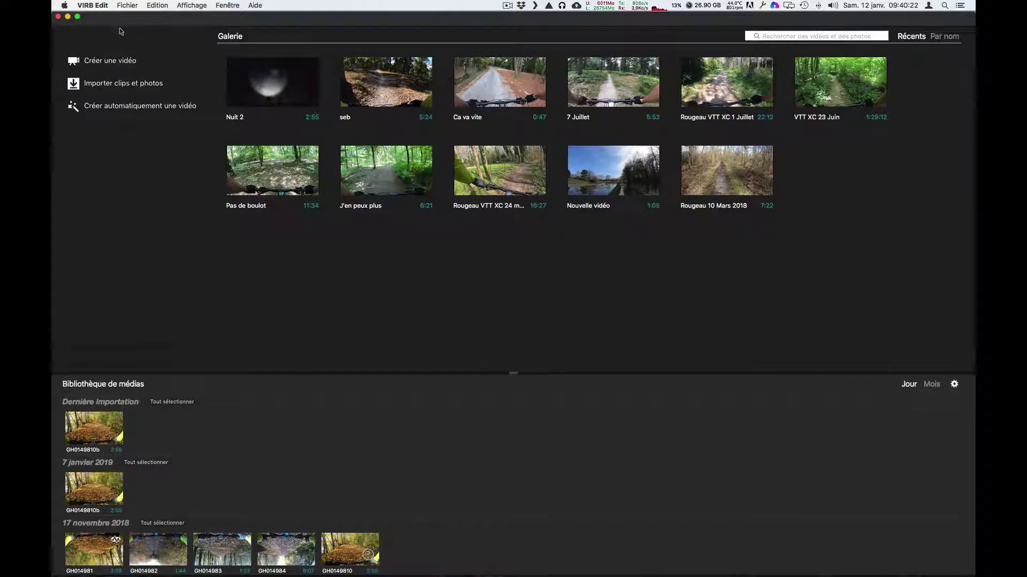
# Step: Create a new video project named "Test tuto"
pyautogui.click(107, 62)
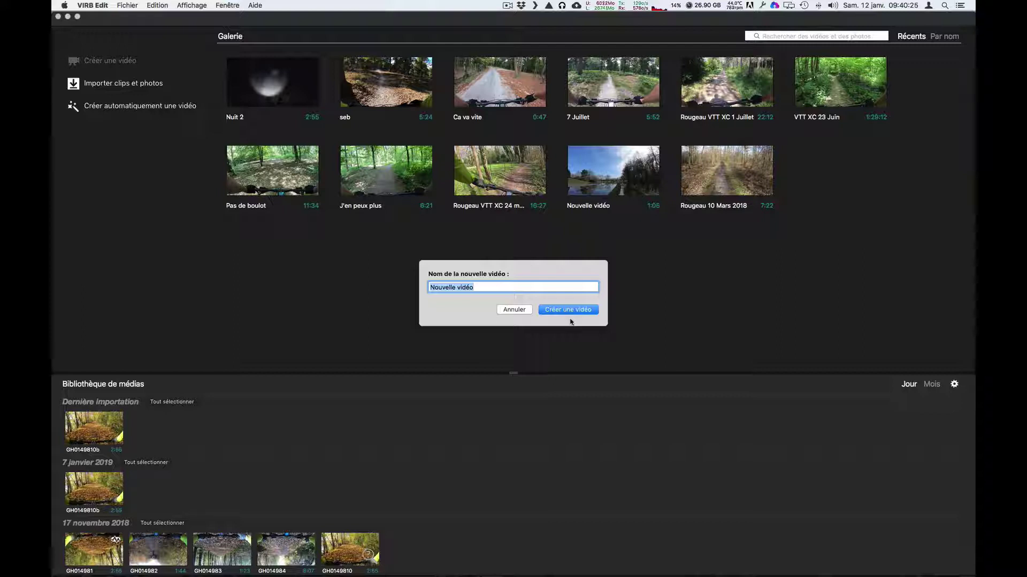
pyautogui.write('Tet tut')
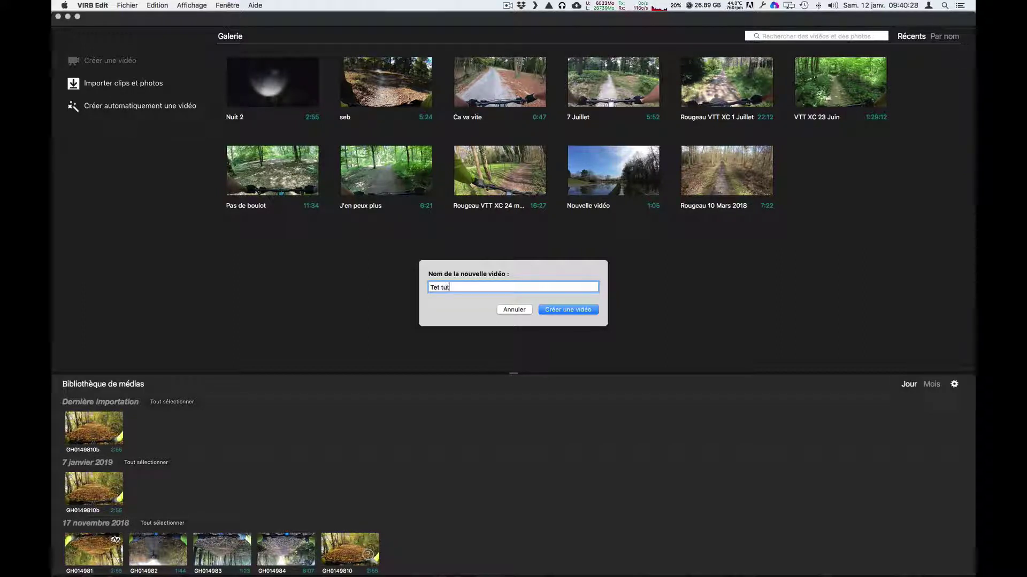
pyautogui.write('o')
pyautogui.write('s')
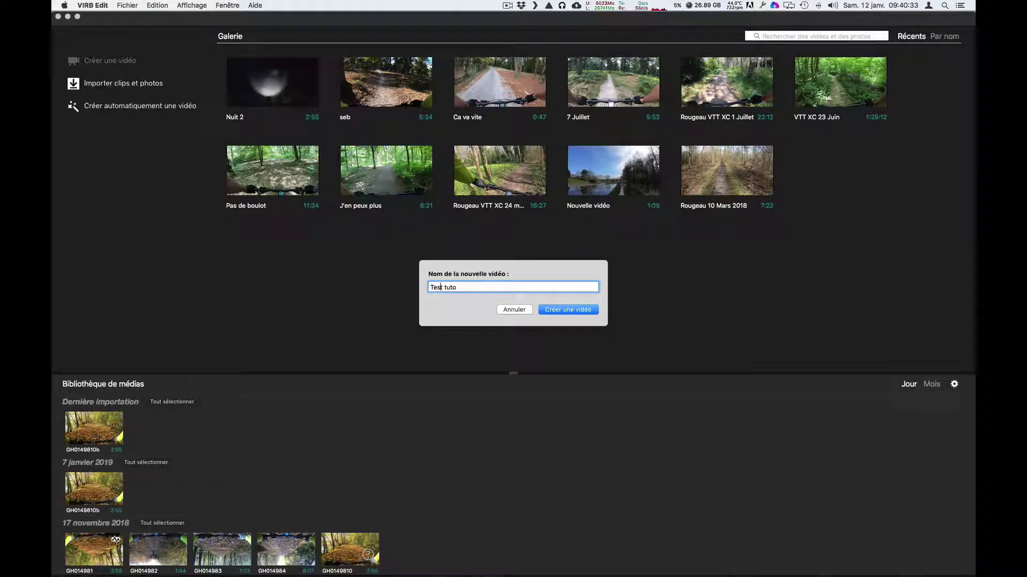
pyautogui.click(579, 310)
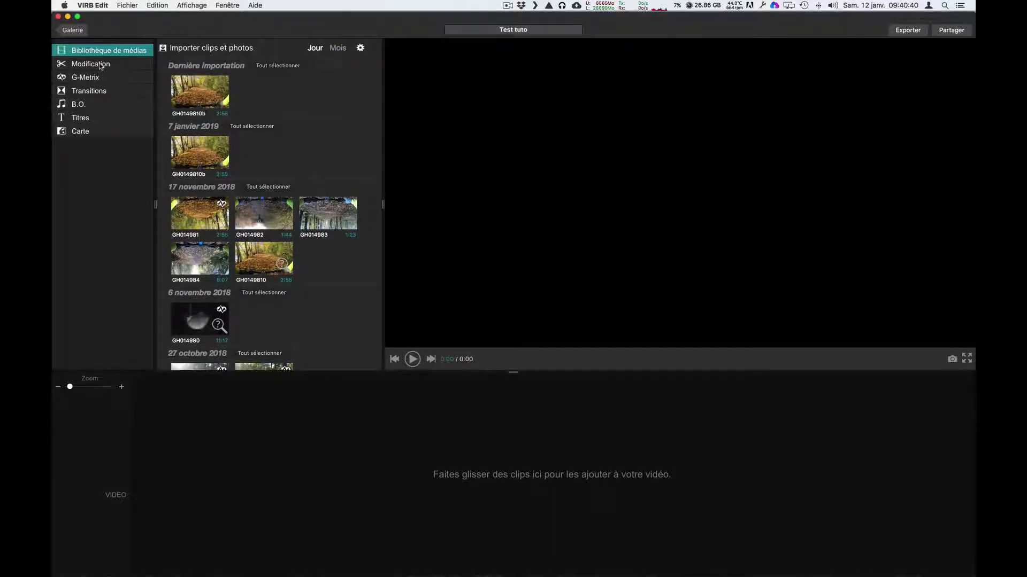
# Step: Import the clip GH0149810b.mp4 from the tuto virb folder inside Video VTT into the media library
pyautogui.click(179, 47)
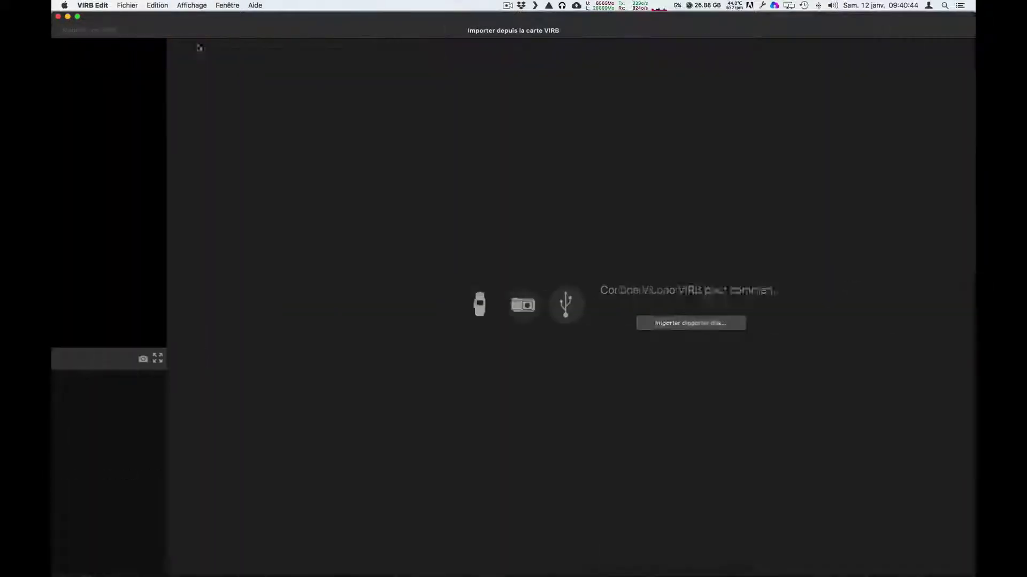
pyautogui.click(573, 321)
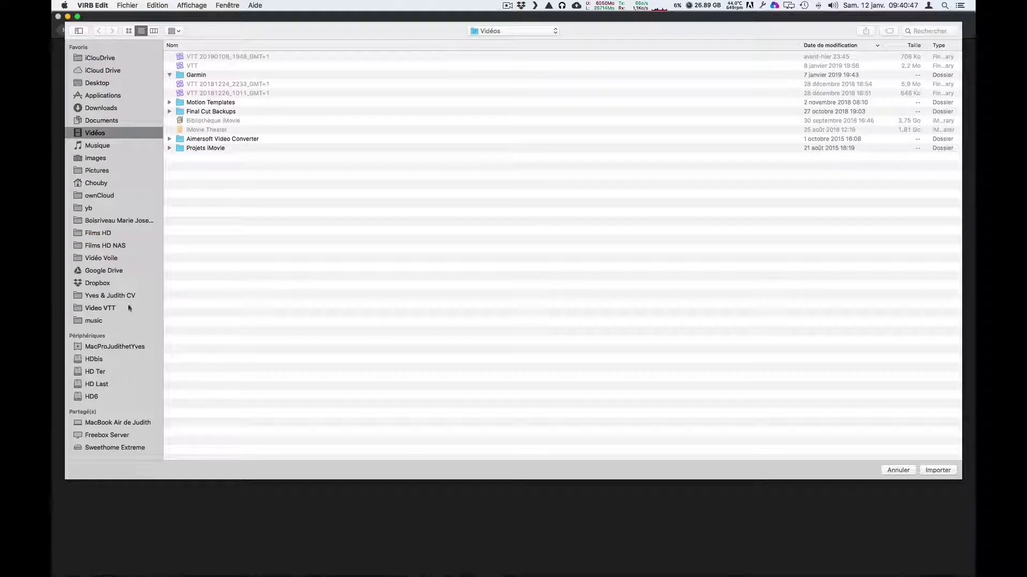
pyautogui.click(101, 308)
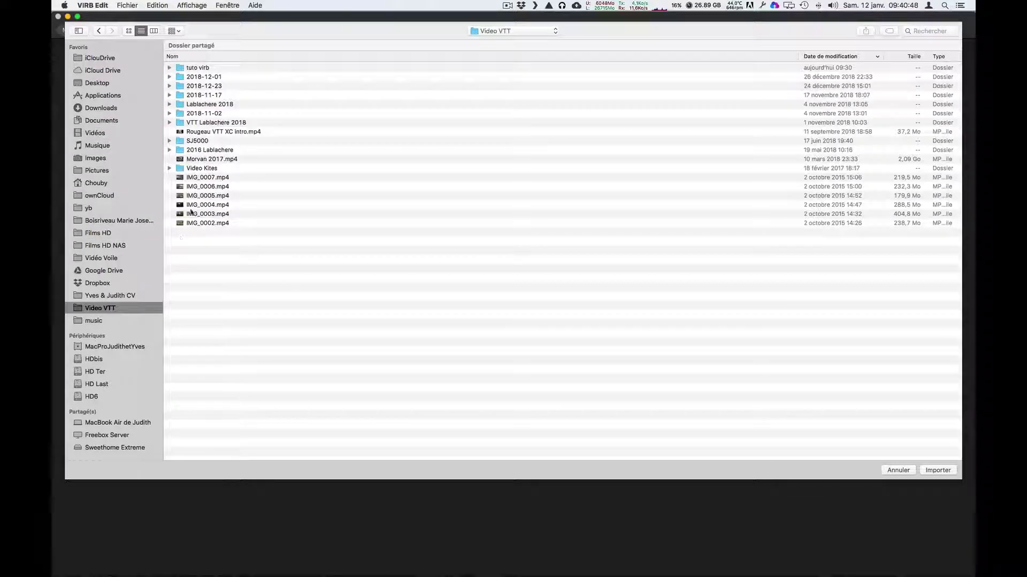
pyautogui.click(206, 68)
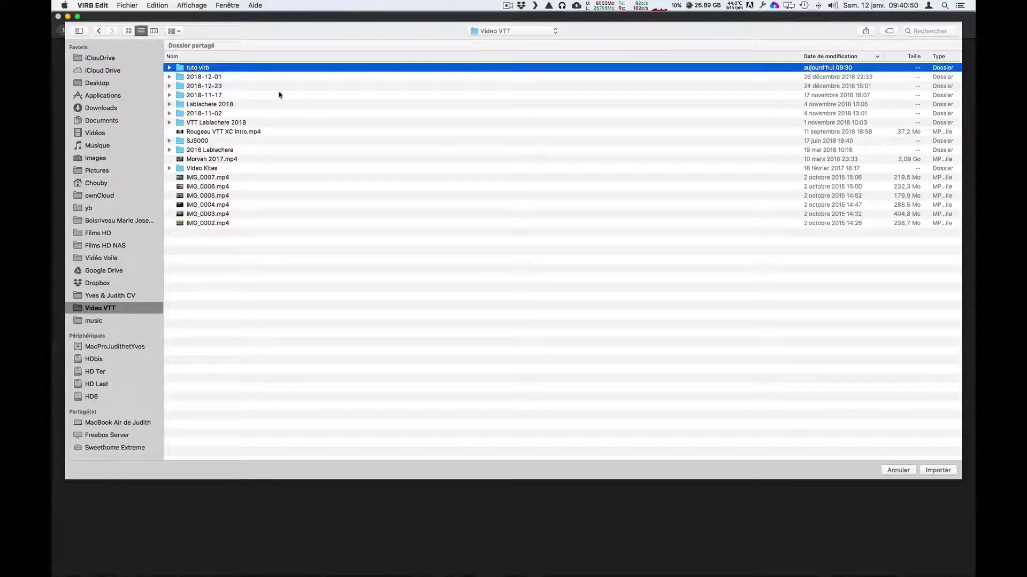
pyautogui.doubleClick(193, 69)
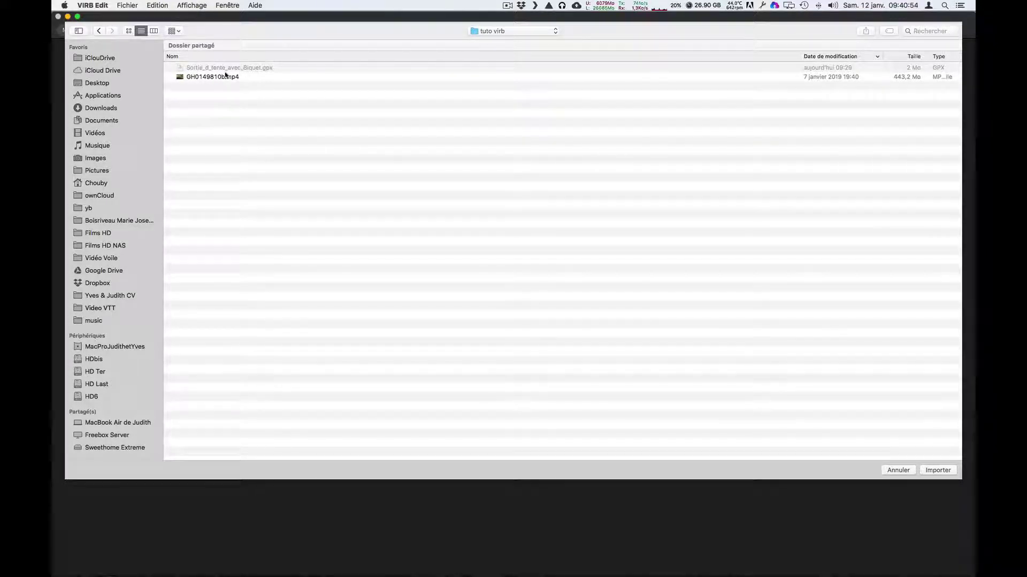
pyautogui.click(209, 79)
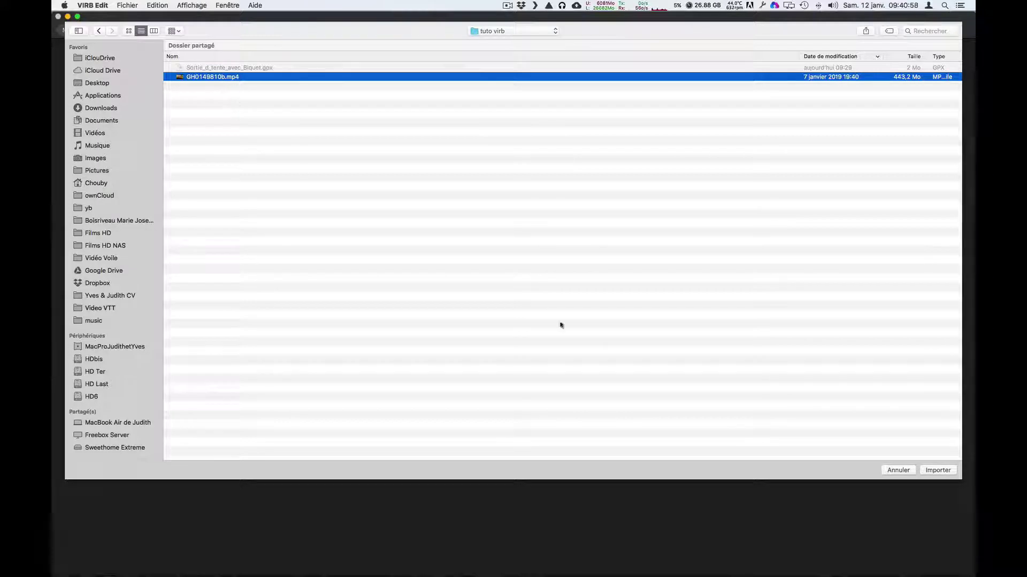
pyautogui.click(934, 471)
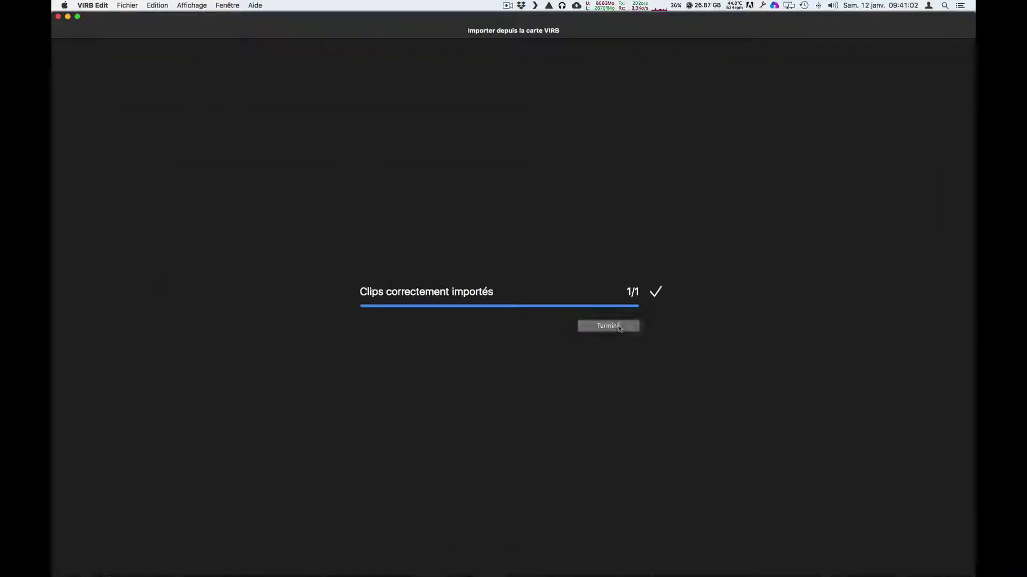
pyautogui.click(633, 328)
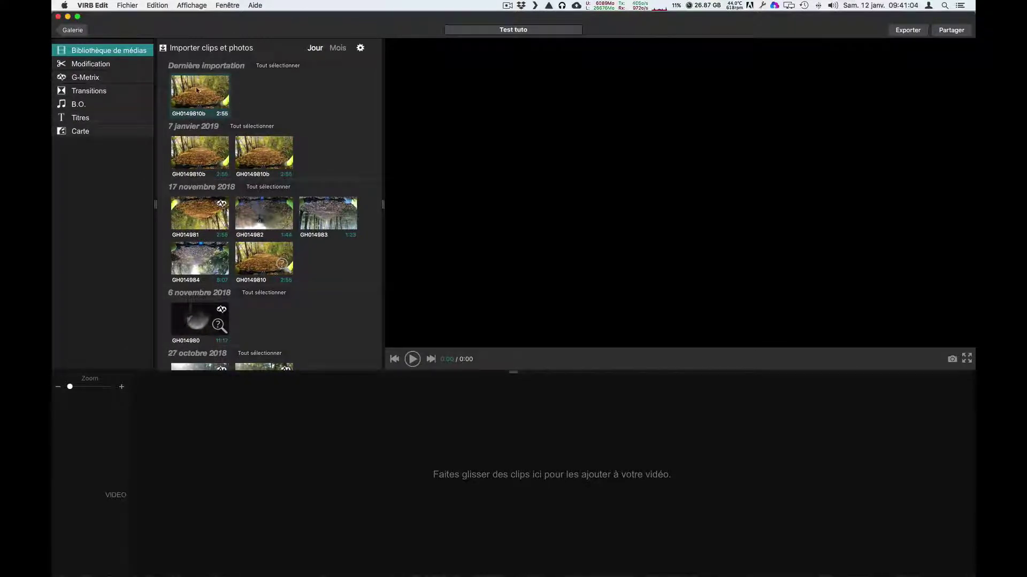
# Step: Add the newly imported GH0149810b clip to the video track and enlarge the timeline so the whole clip spans most of it
pyautogui.click(190, 95)
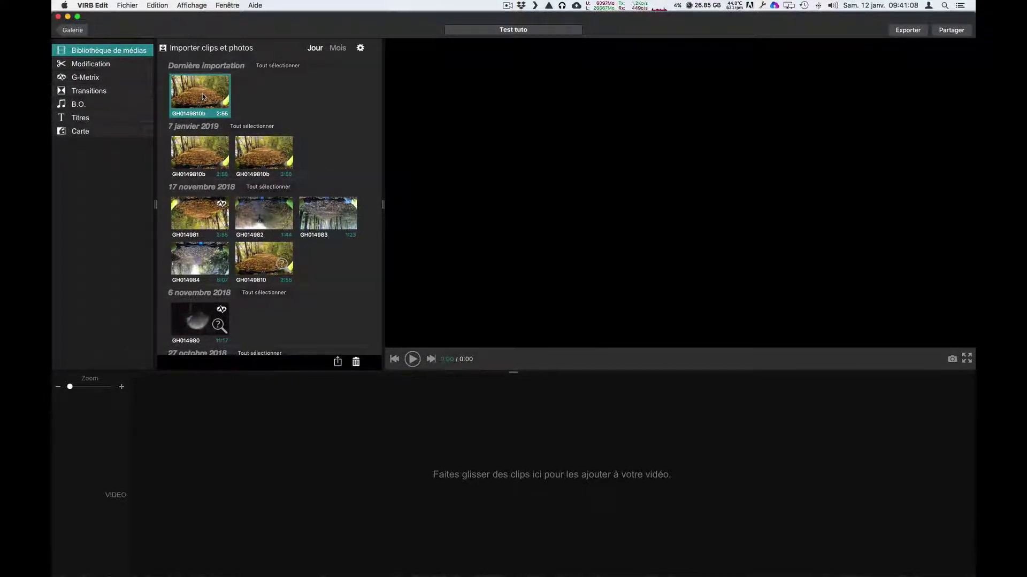
pyautogui.moveTo(202, 93); pyautogui.dragTo(225, 487)
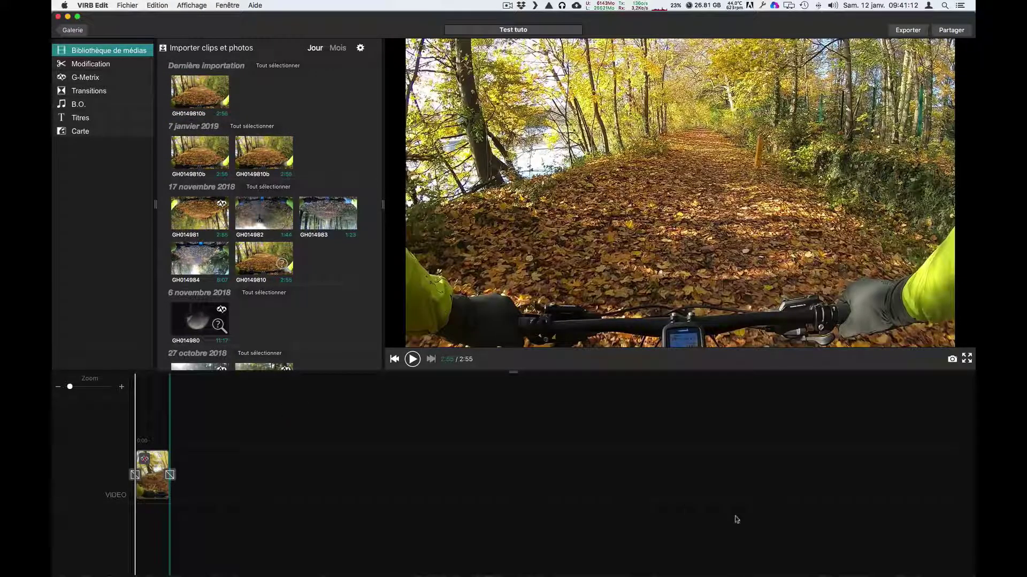
pyautogui.moveTo(71, 387); pyautogui.dragTo(100, 390)
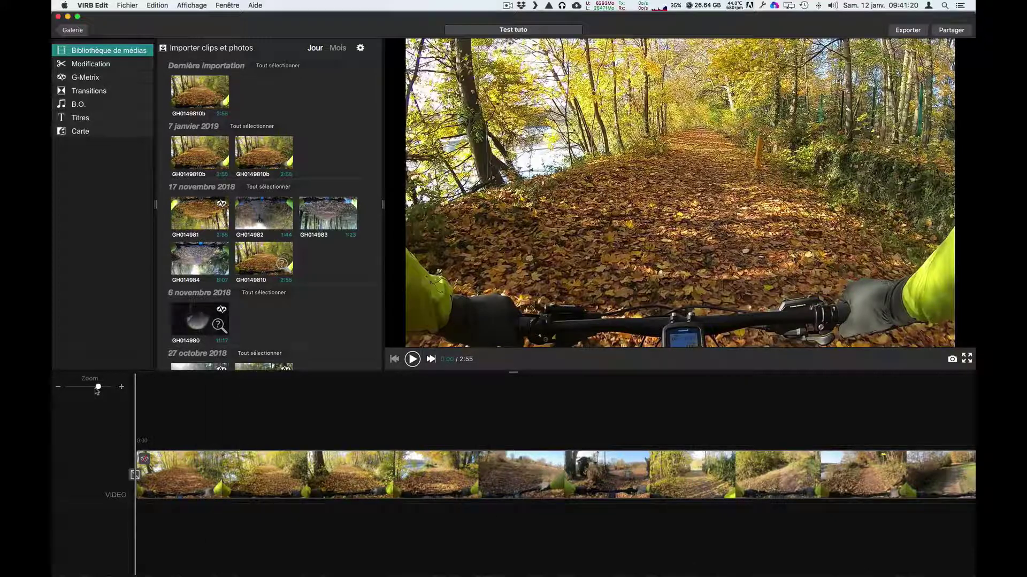
pyautogui.moveTo(98, 387); pyautogui.dragTo(97, 388)
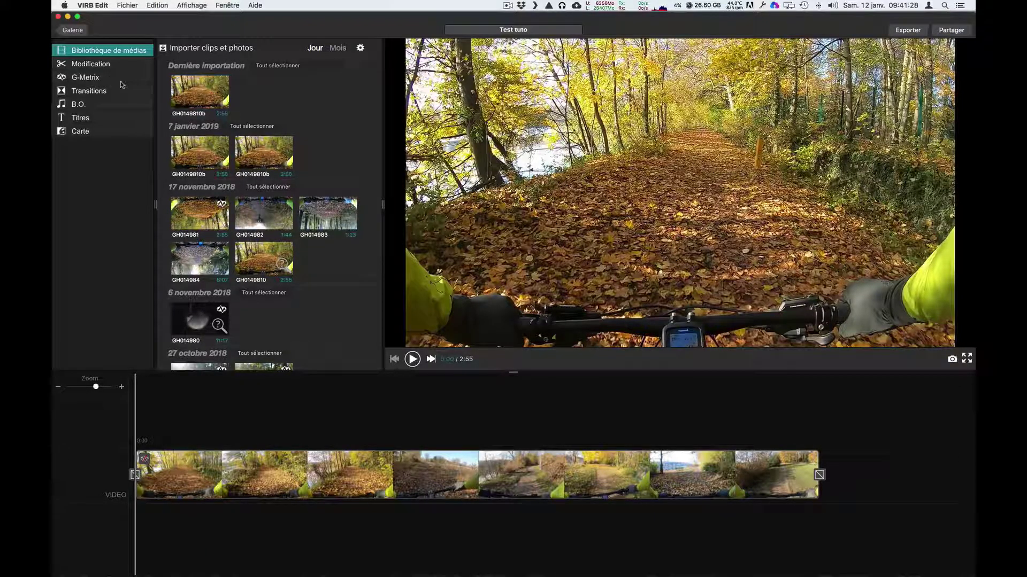
# Step: Import the GPX file from the tuto virb folder on the computer as the clip's G-Metrix log, keeping all data types
pyautogui.click(86, 78)
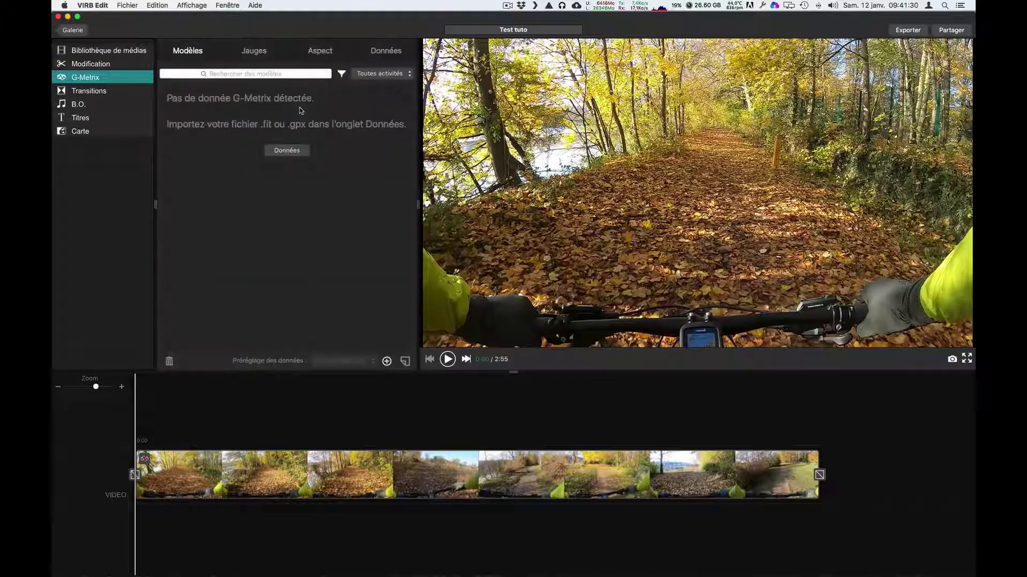
pyautogui.click(285, 149)
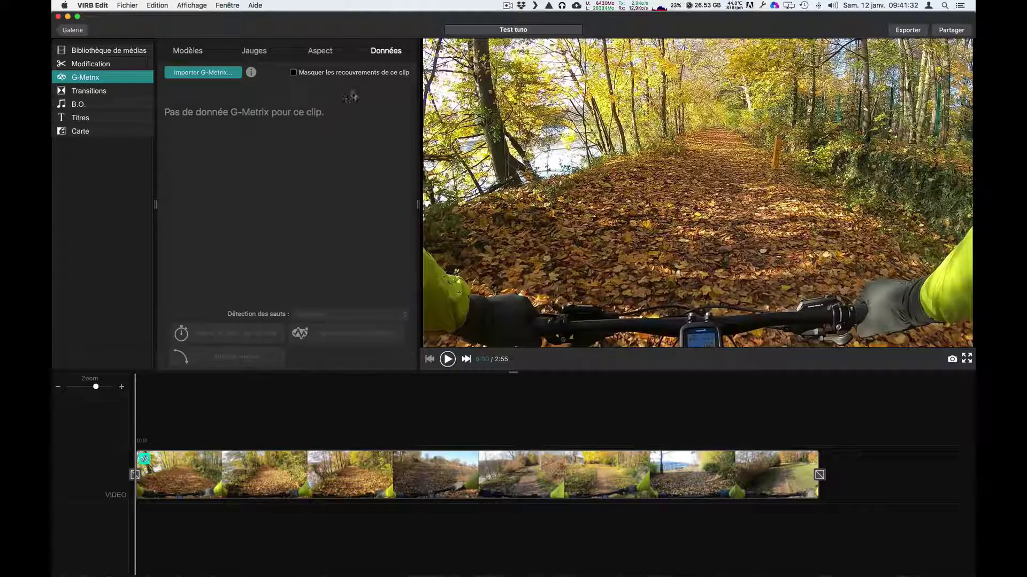
pyautogui.click(203, 72)
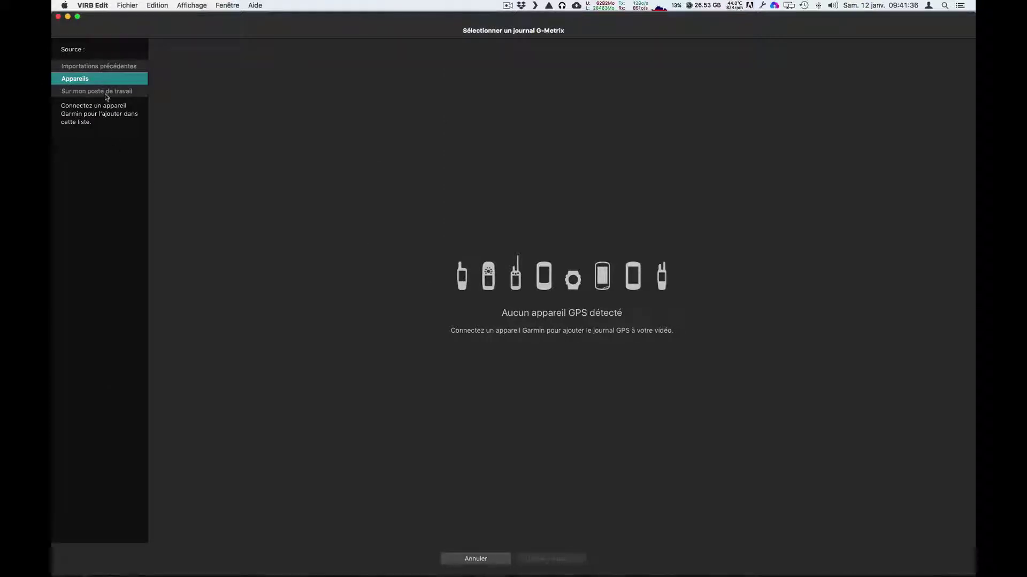
pyautogui.click(105, 92)
pyautogui.click(556, 340)
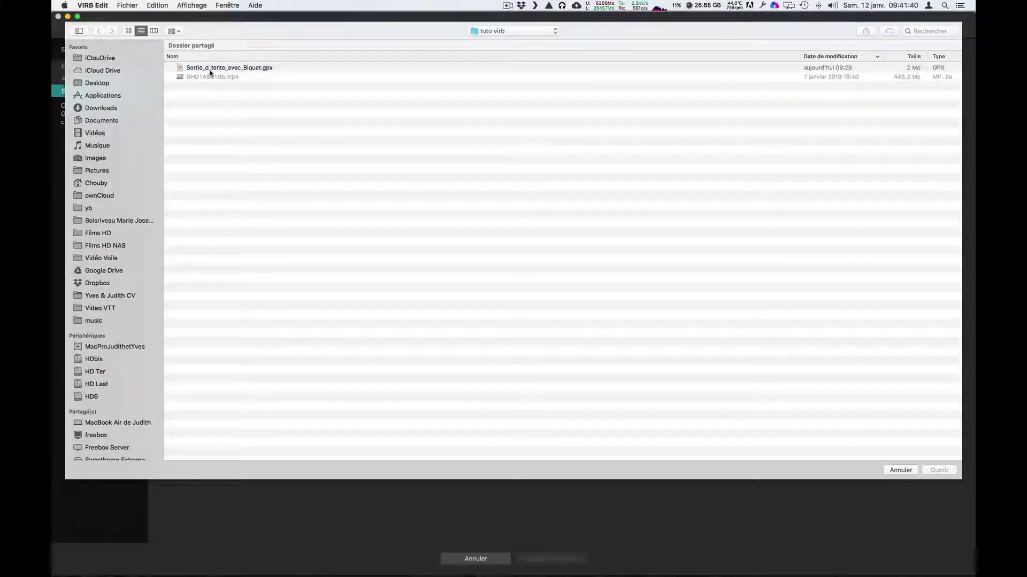
pyautogui.click(210, 69)
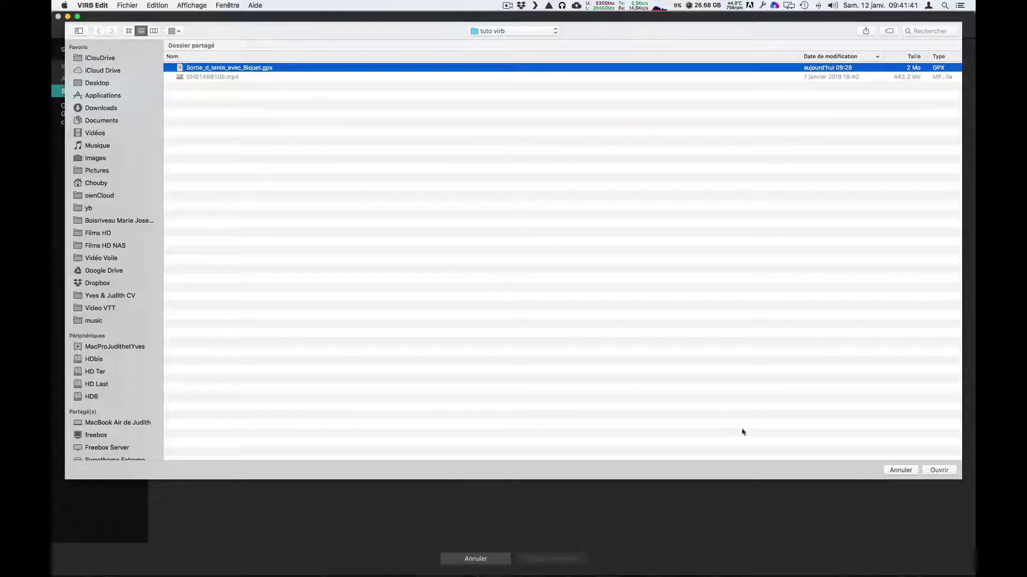
pyautogui.click(939, 470)
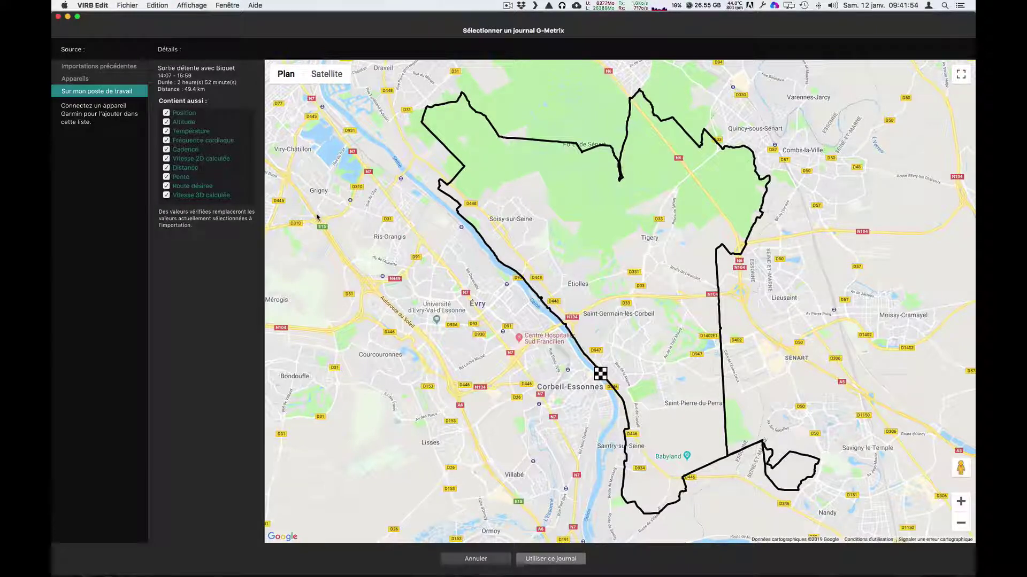
pyautogui.press('Return')
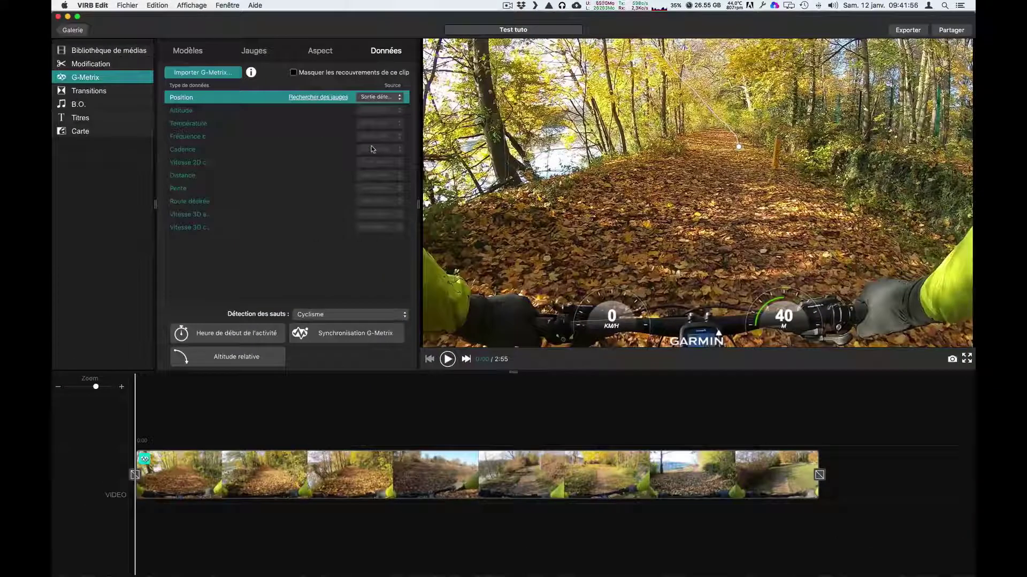
# Step: Try out the G-Metrix overlay templates on the clip one by one, including Core Metrics, Futurist, Grounded, AUCUNE and Centrist
pyautogui.click(191, 52)
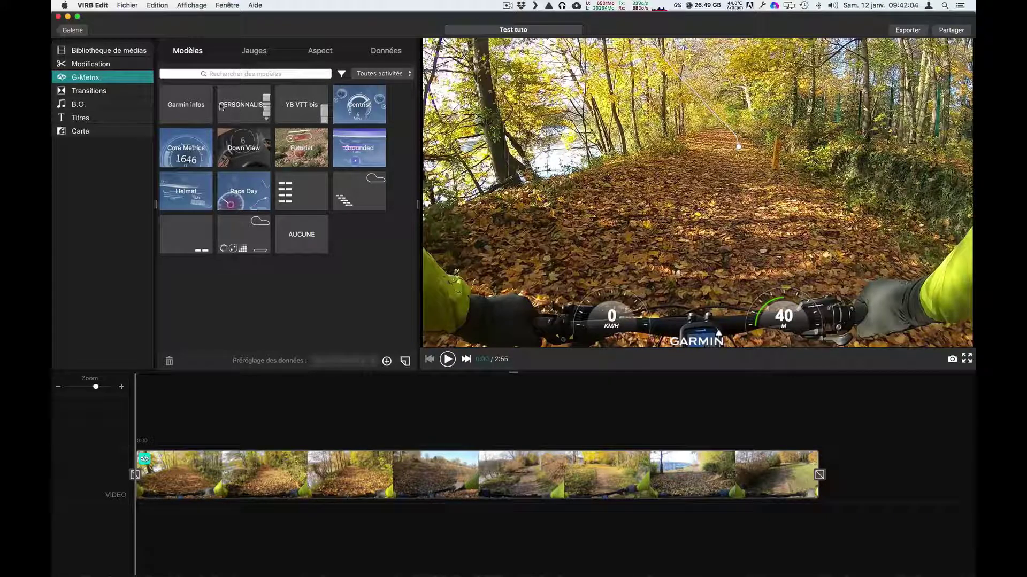
pyautogui.click(190, 149)
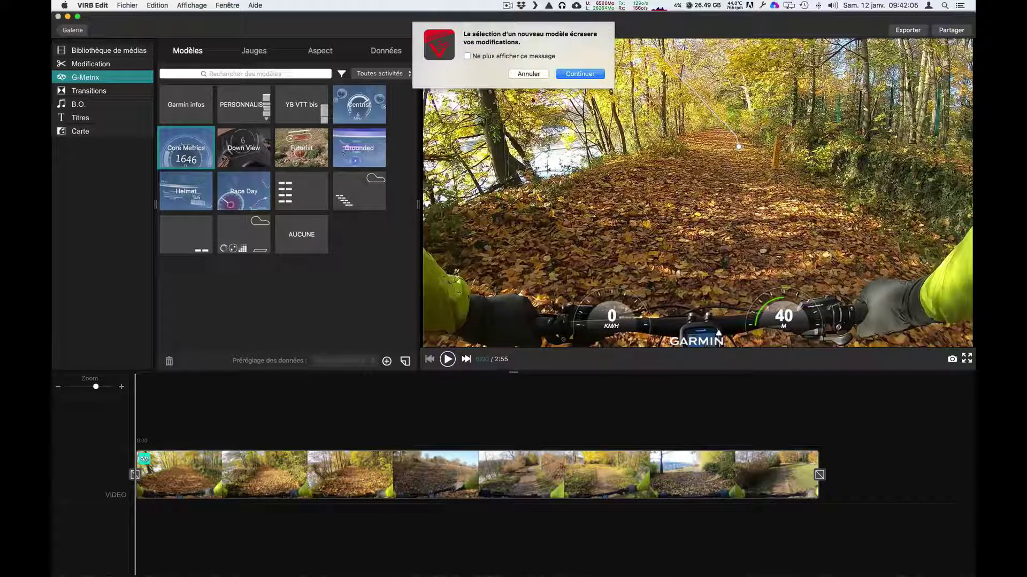
pyautogui.click(580, 74)
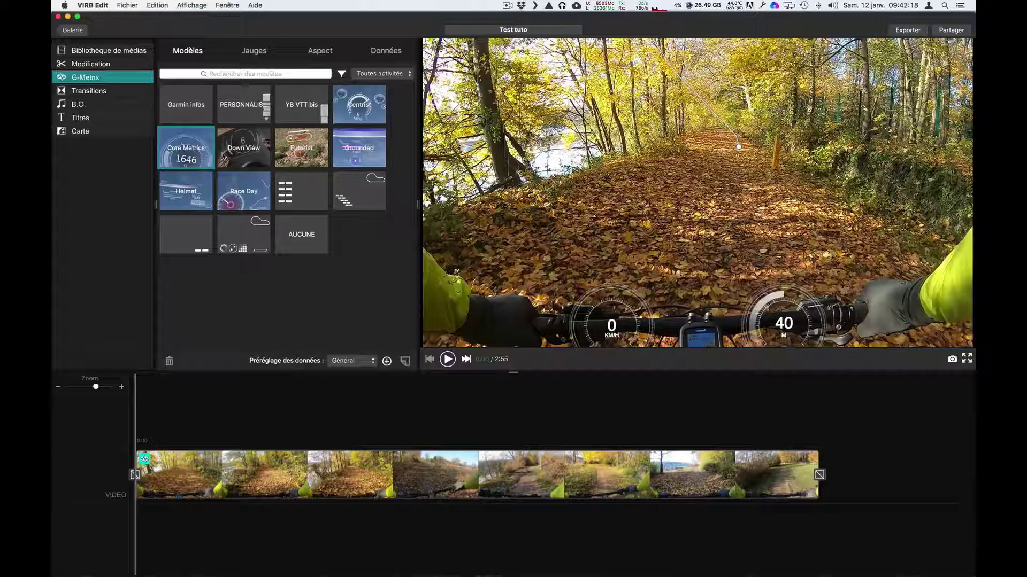
pyautogui.click(244, 153)
pyautogui.click(318, 153)
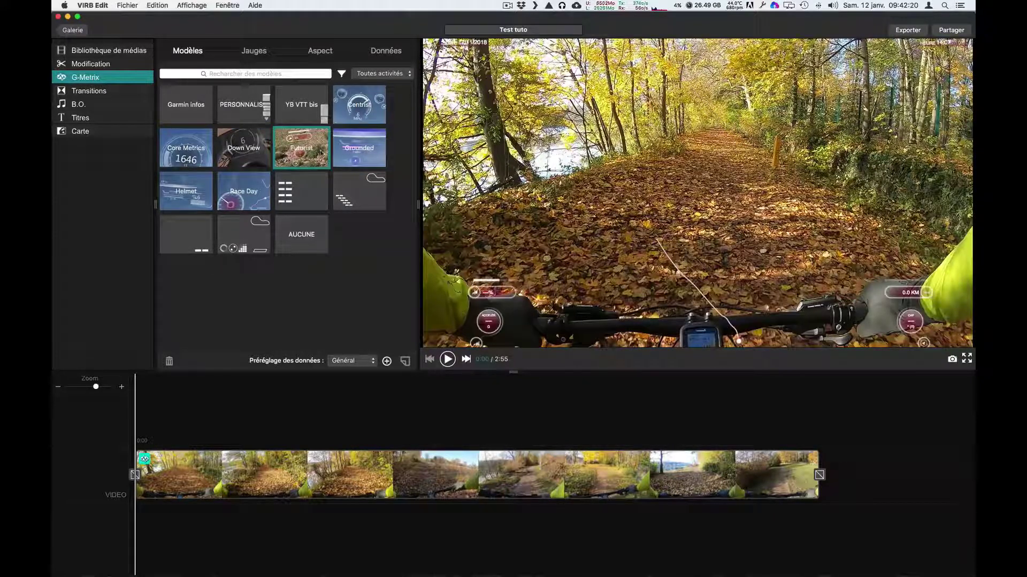
pyautogui.click(353, 154)
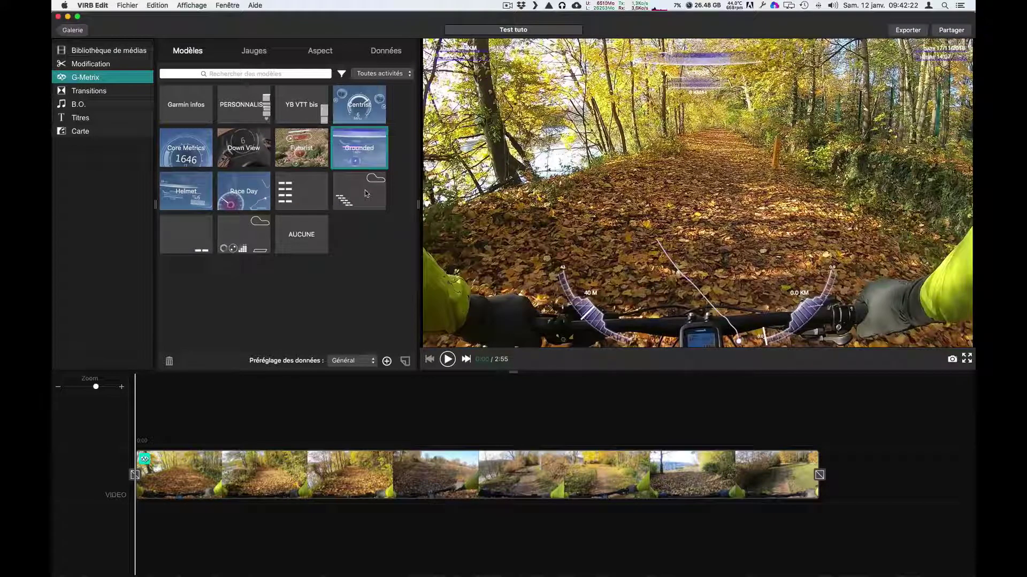
pyautogui.click(368, 191)
pyautogui.click(300, 200)
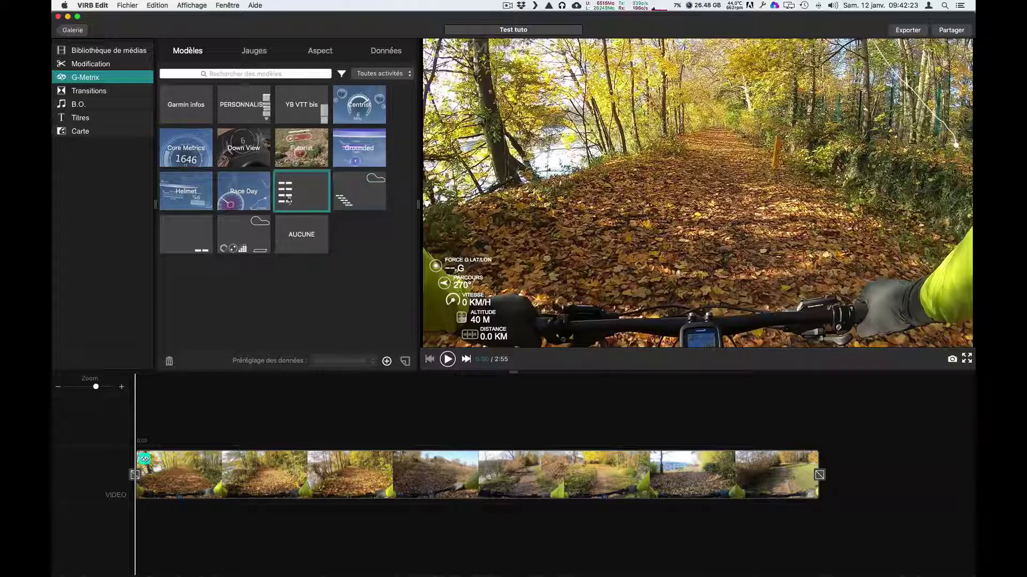
pyautogui.click(226, 201)
pyautogui.click(189, 209)
pyautogui.click(194, 243)
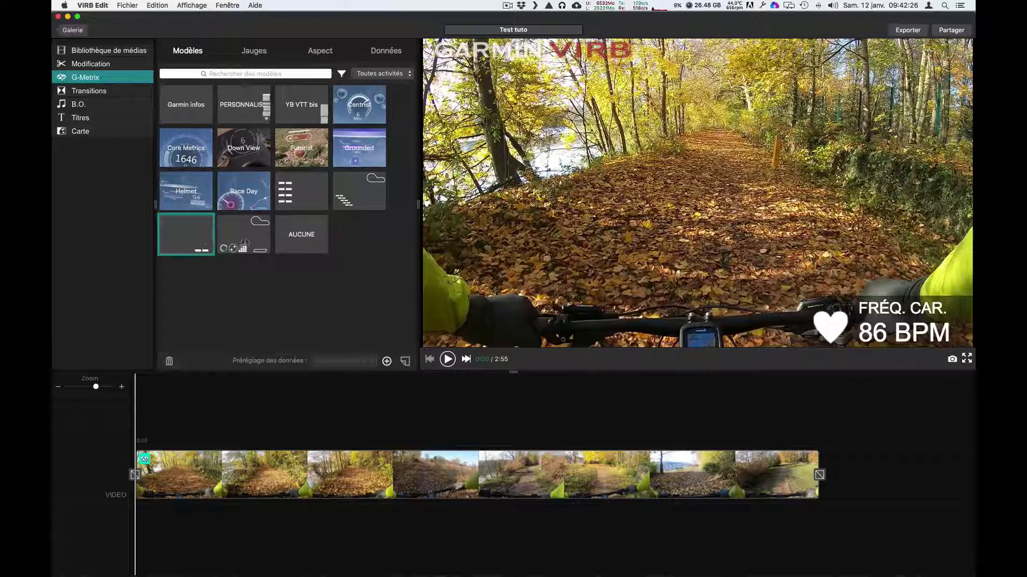
pyautogui.click(244, 243)
pyautogui.click(307, 242)
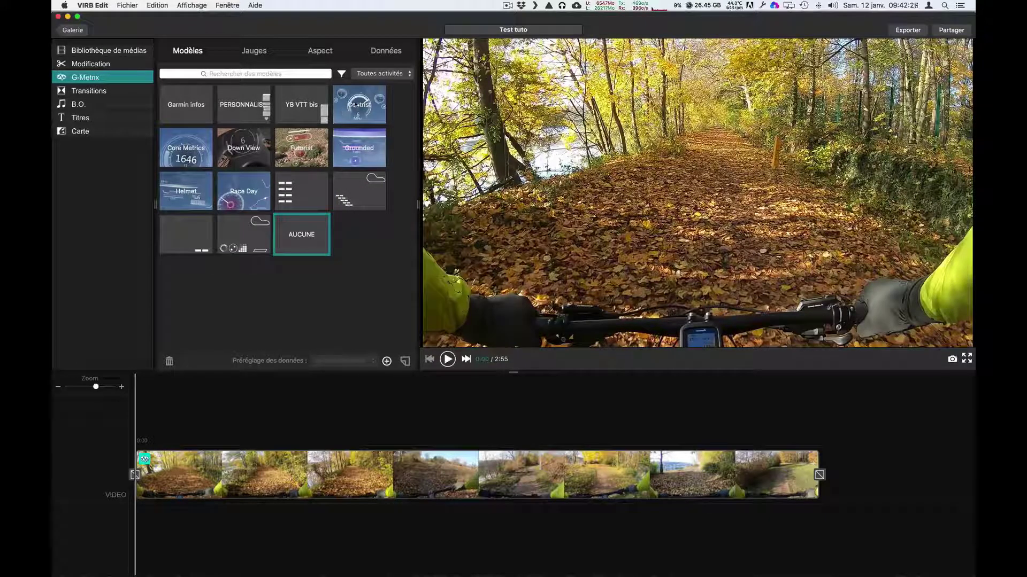
pyautogui.click(354, 103)
# Step: Apply the custom "Garmin infos" overlay template to the clip
pyautogui.click(192, 106)
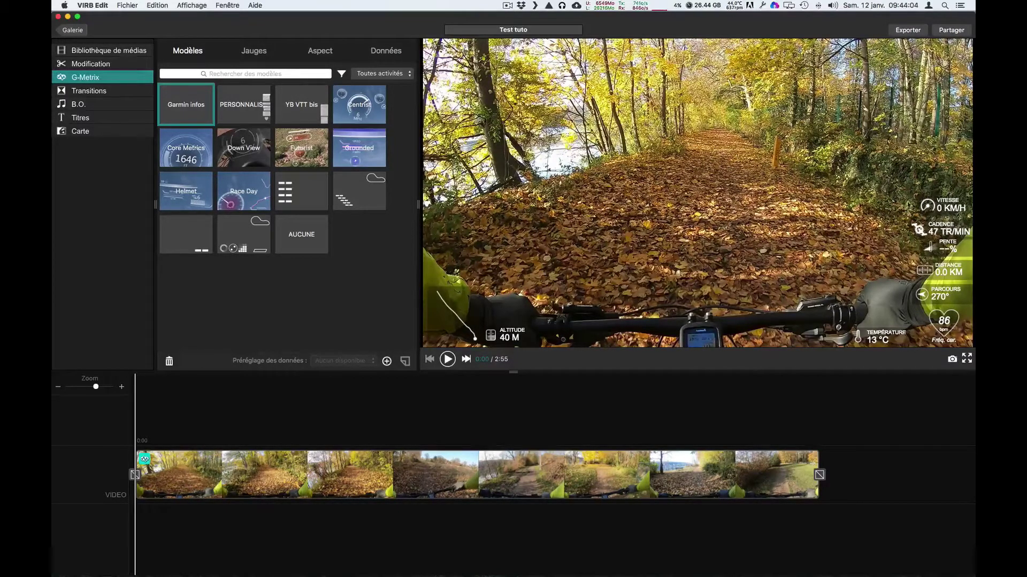
# Step: Try moving the Vitesse gauge to the upper middle of the picture, and undo the move
pyautogui.click(939, 209)
pyautogui.moveTo(957, 203); pyautogui.dragTo(732, 125)
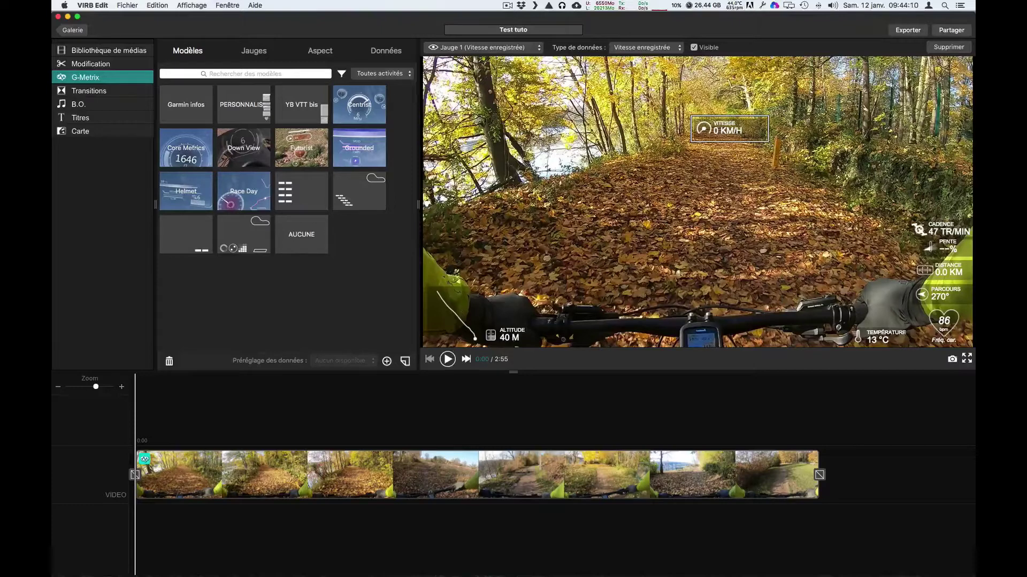
pyautogui.press('super+z')
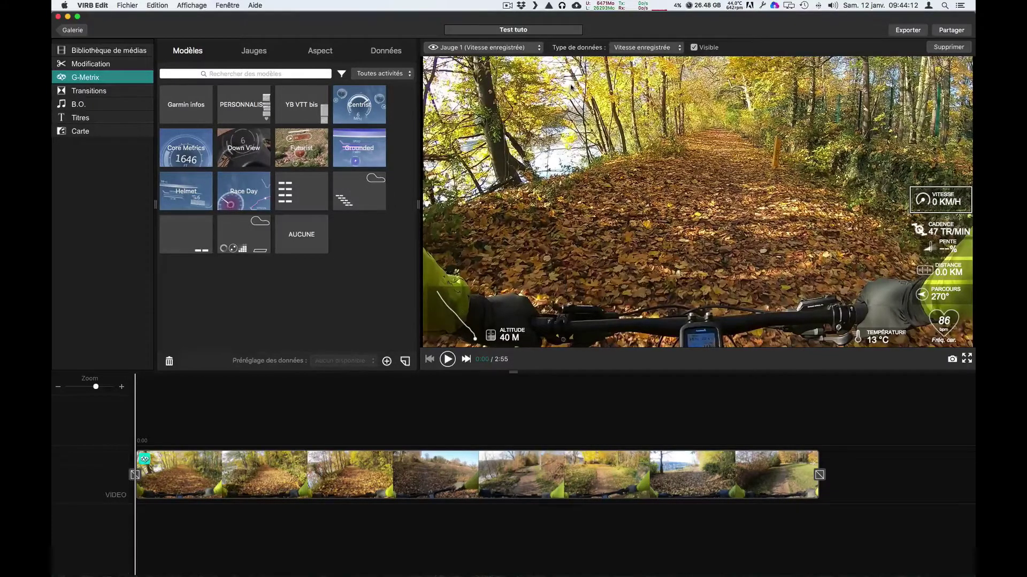
# Step: Set the Nuance 1 colour of the gauges to red
pyautogui.click(321, 52)
pyautogui.click(321, 138)
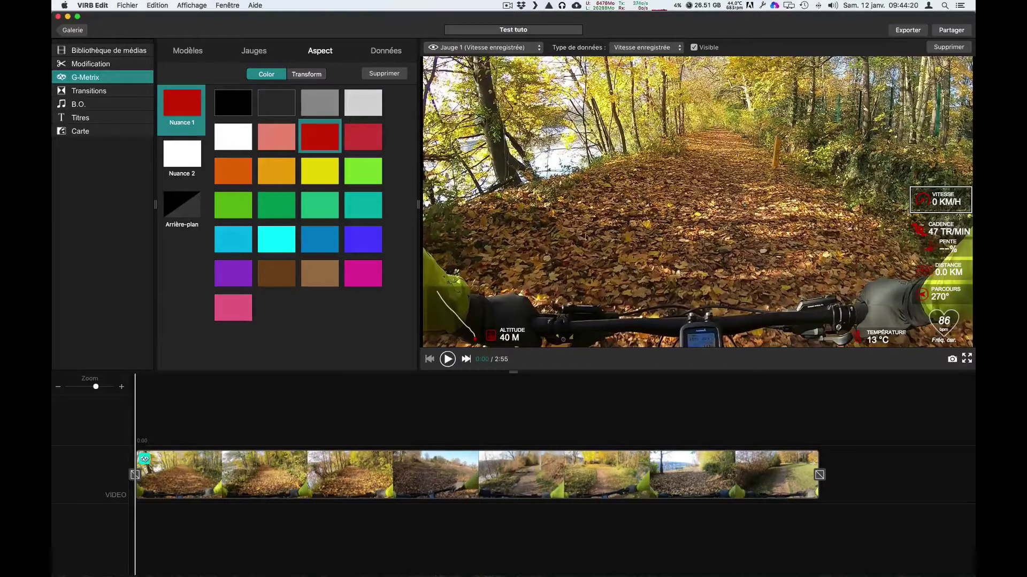
# Step: Try blue-violet as the Nuance 1 colour of the gauges and move the Vitesse gauge to the upper middle of the picture
pyautogui.click(376, 246)
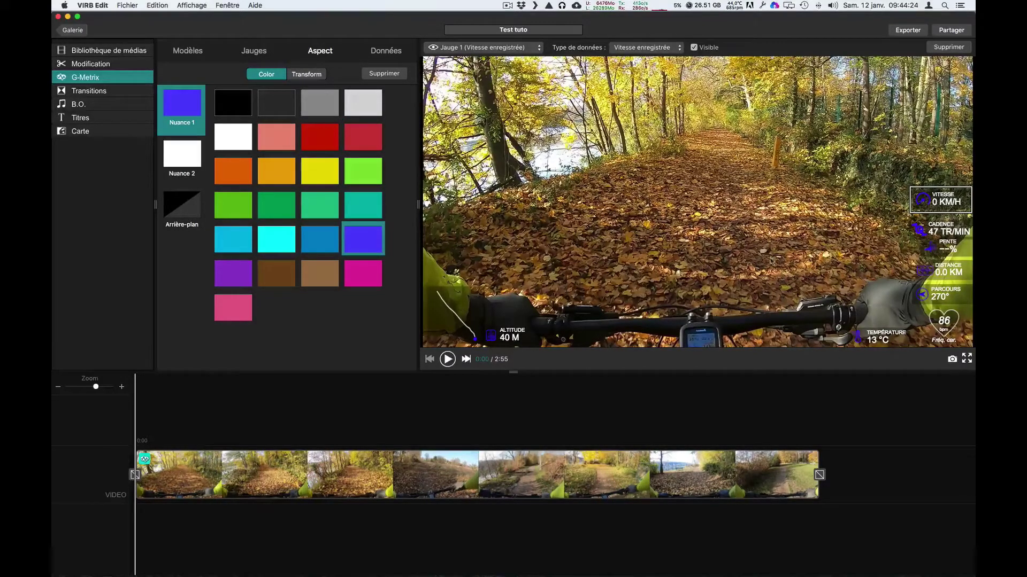
pyautogui.click(722, 203)
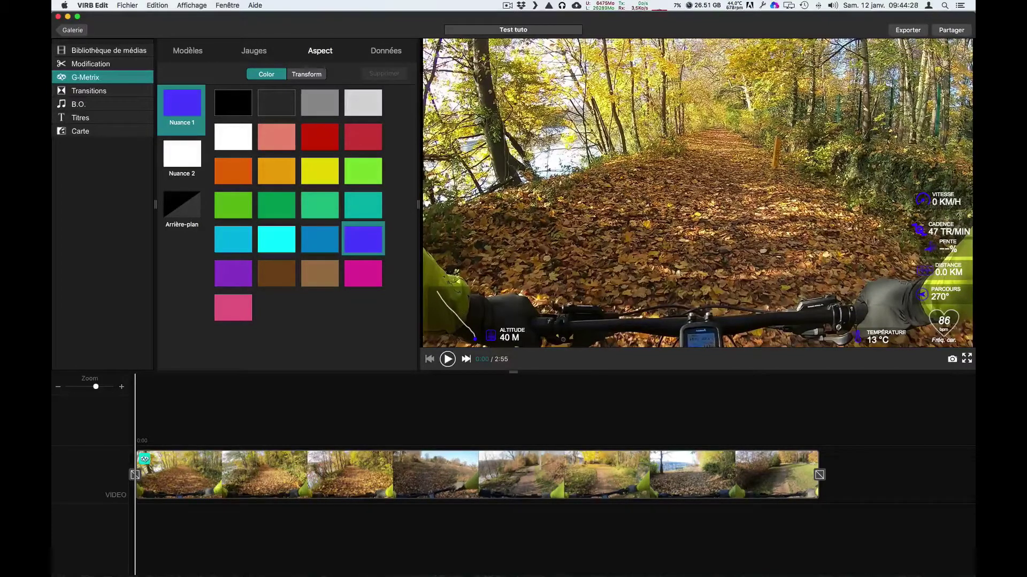
pyautogui.click(195, 52)
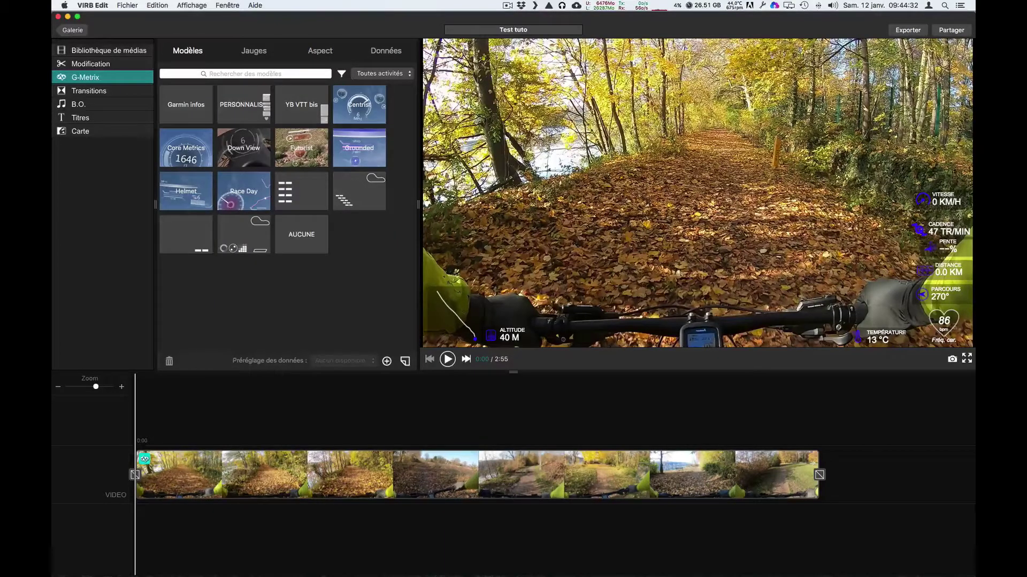
pyautogui.moveTo(961, 202); pyautogui.dragTo(748, 122)
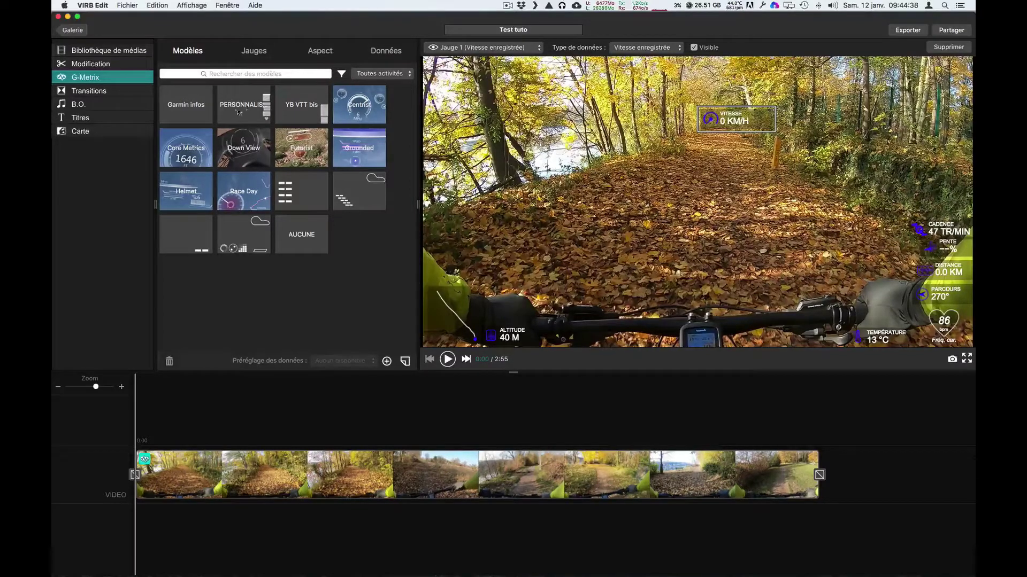
# Step: Apply the Centrist template, accepting that it overwrites the modifications, and reapply the "Garmin infos" template to restore its original layout
pyautogui.click(339, 114)
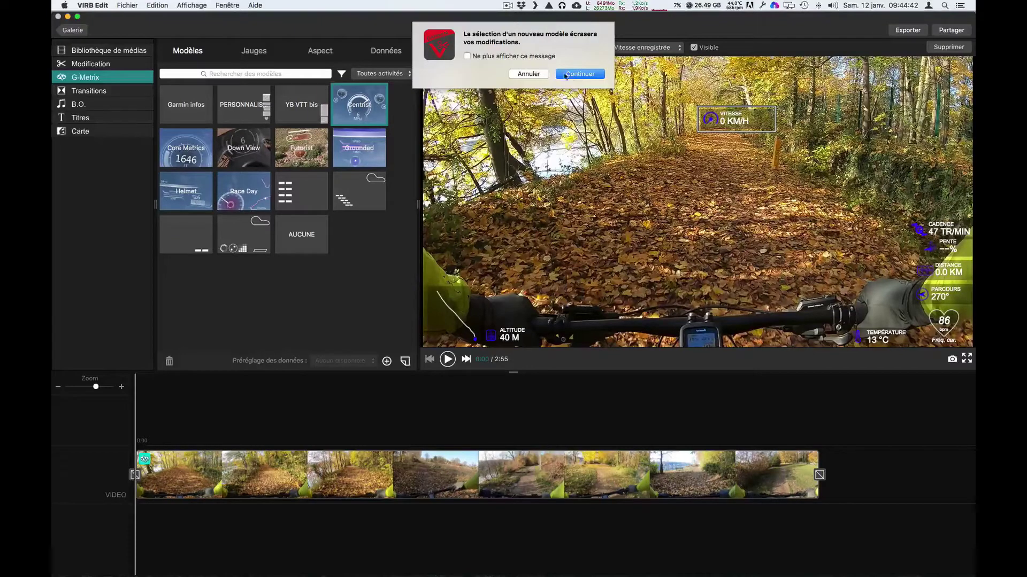
pyautogui.click(565, 75)
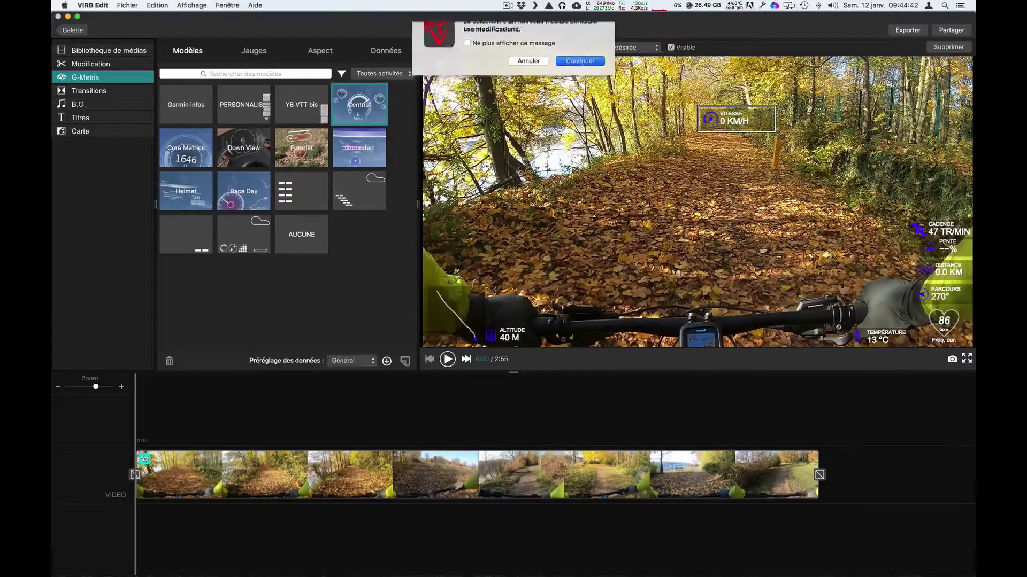
pyautogui.click(189, 109)
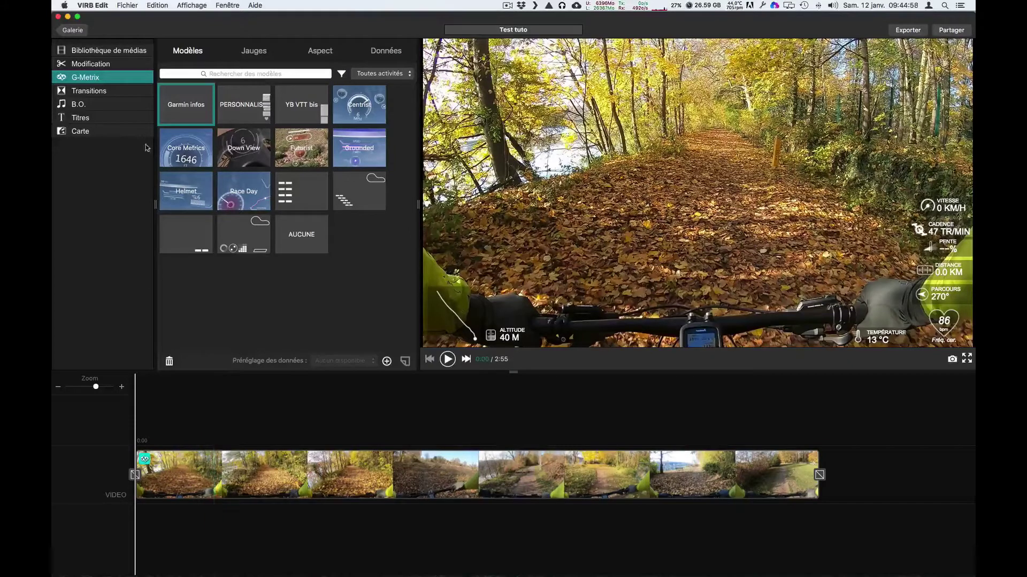
# Step: Open the manual G-Metrix synchronisation for the clip's GPS data
pyautogui.click(385, 53)
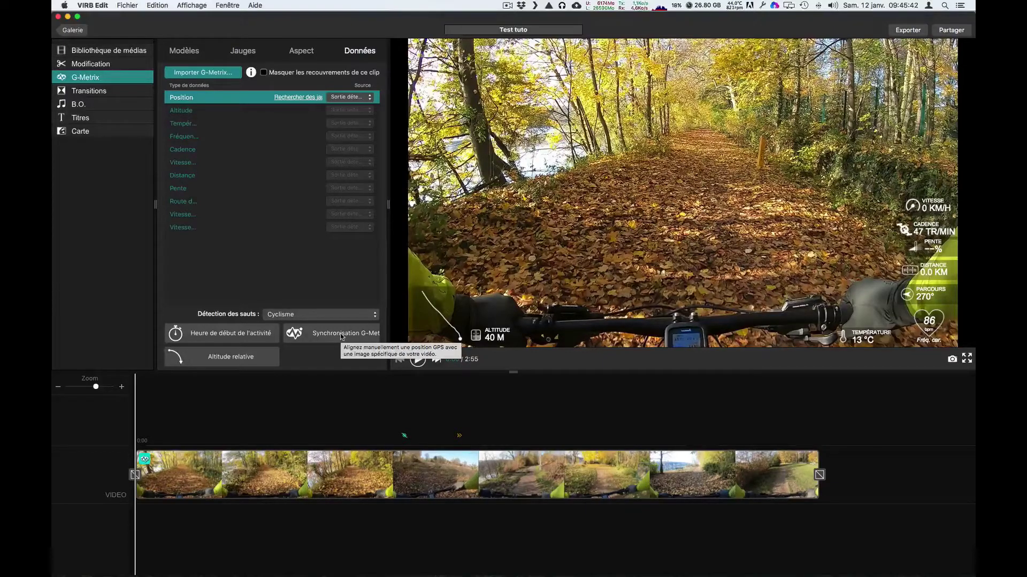
pyautogui.click(341, 336)
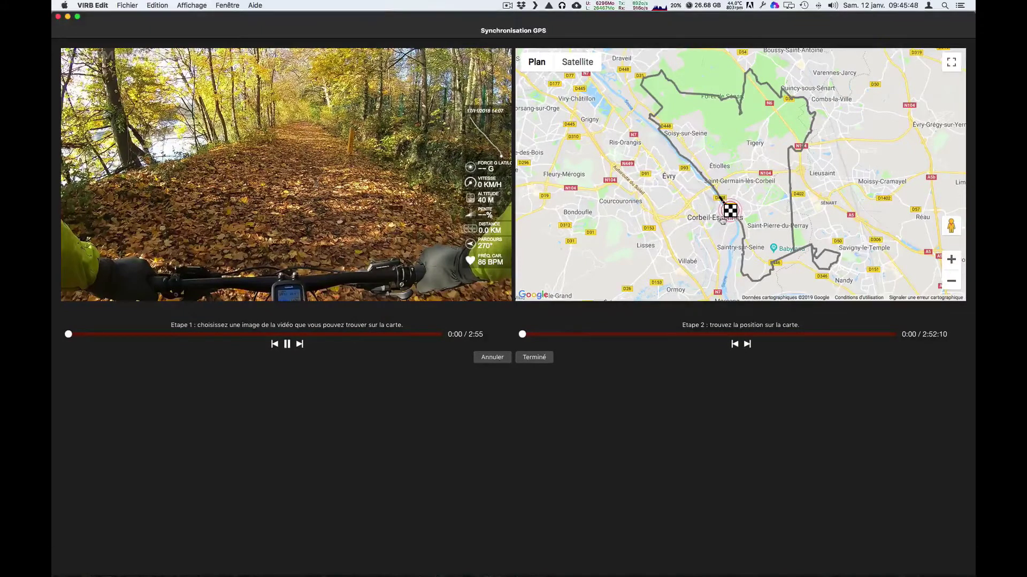
pyautogui.scroll(2, 677, 194)
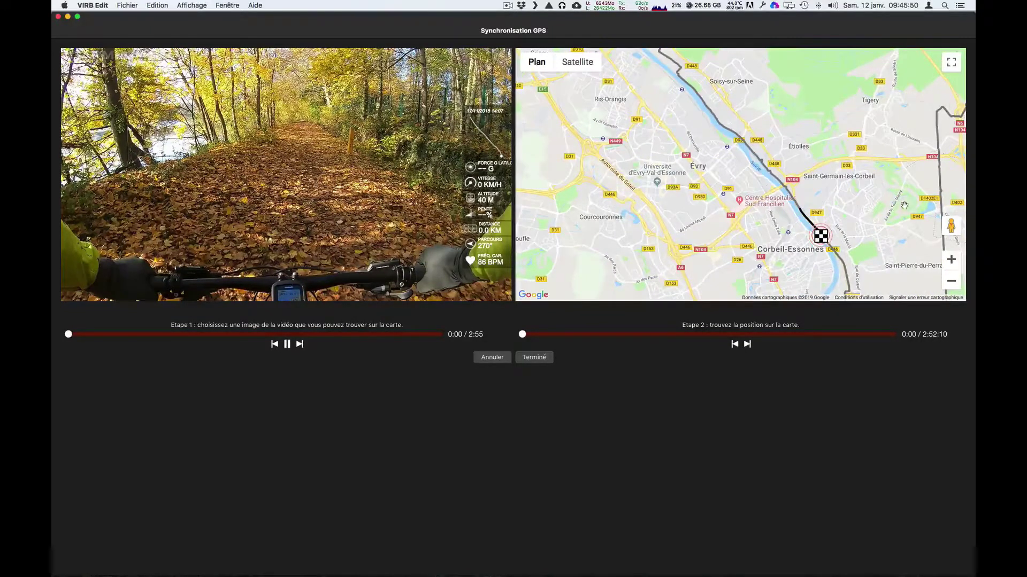
pyautogui.moveTo(893, 201); pyautogui.dragTo(723, 130)
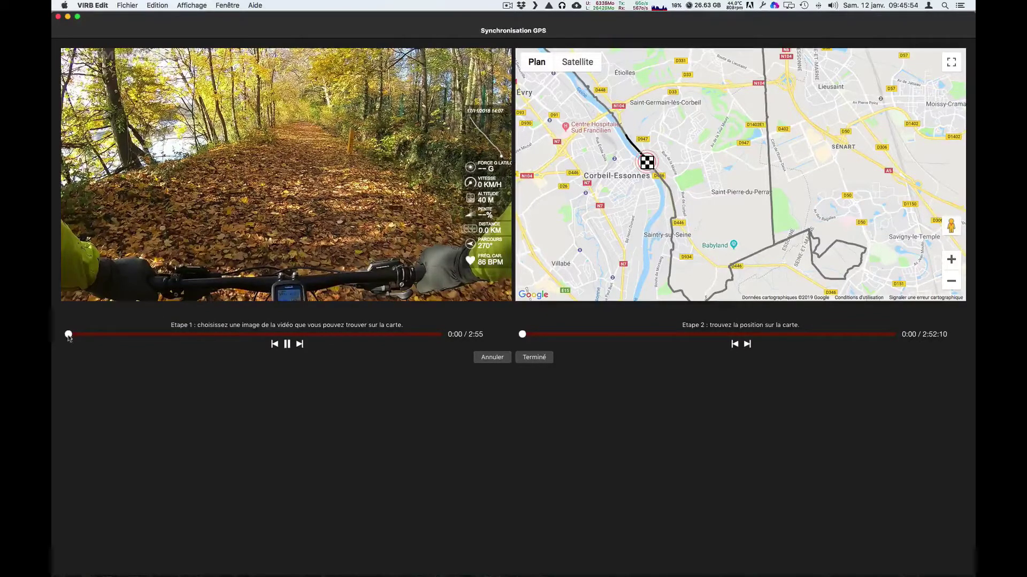
# Step: Choose the video frame at 2:52, beside the footbridge, as the reference image for the GPS synchronisation
pyautogui.moveTo(69, 334); pyautogui.dragTo(203, 334)
pyautogui.moveTo(376, 334); pyautogui.dragTo(398, 336)
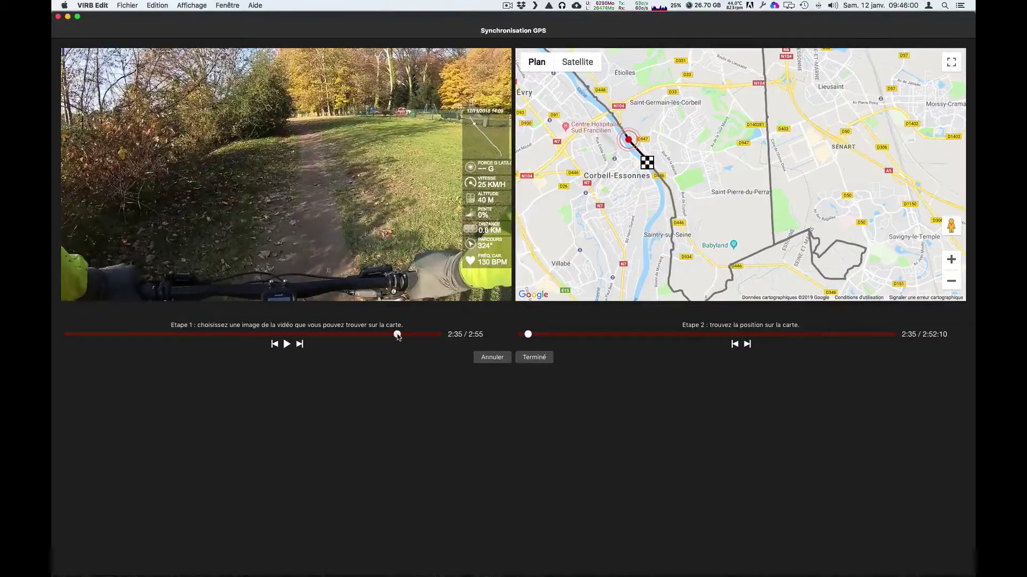
pyautogui.moveTo(397, 336); pyautogui.dragTo(430, 336)
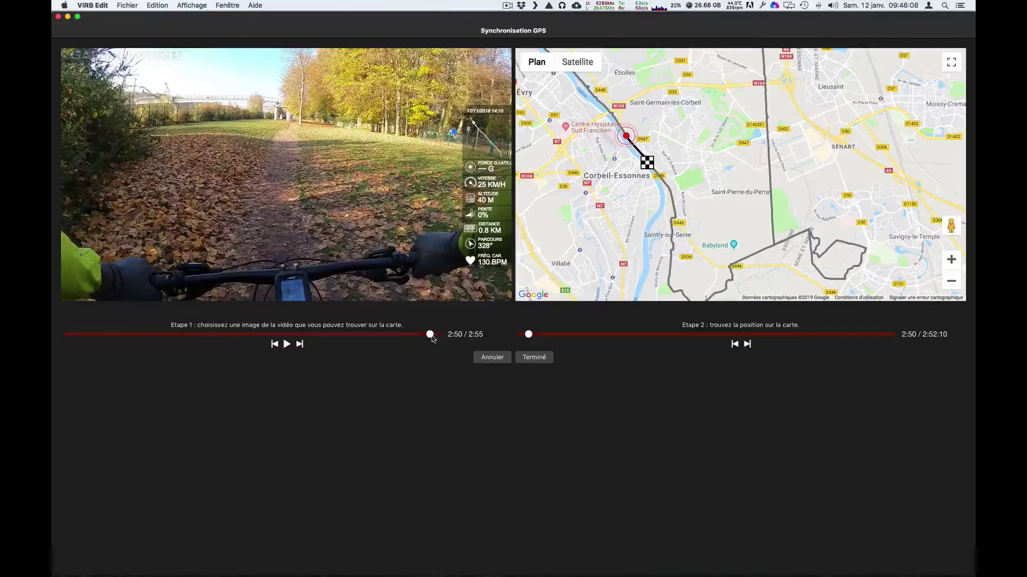
pyautogui.click(435, 334)
pyautogui.click(434, 334)
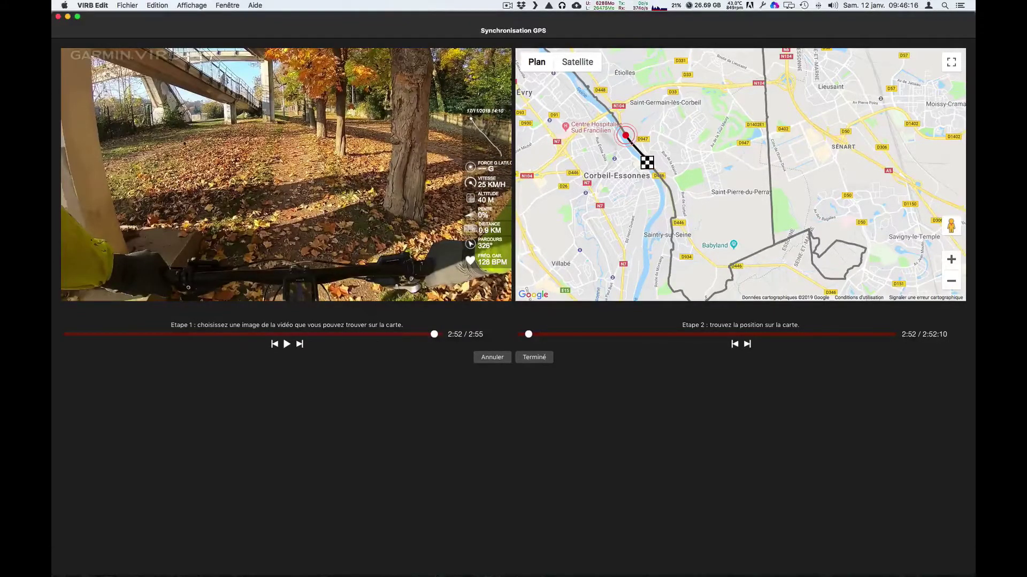
# Step: Move the GPS position along the track to about 14:32, near the dam across the Seine
pyautogui.scroll(1, 680, 152)
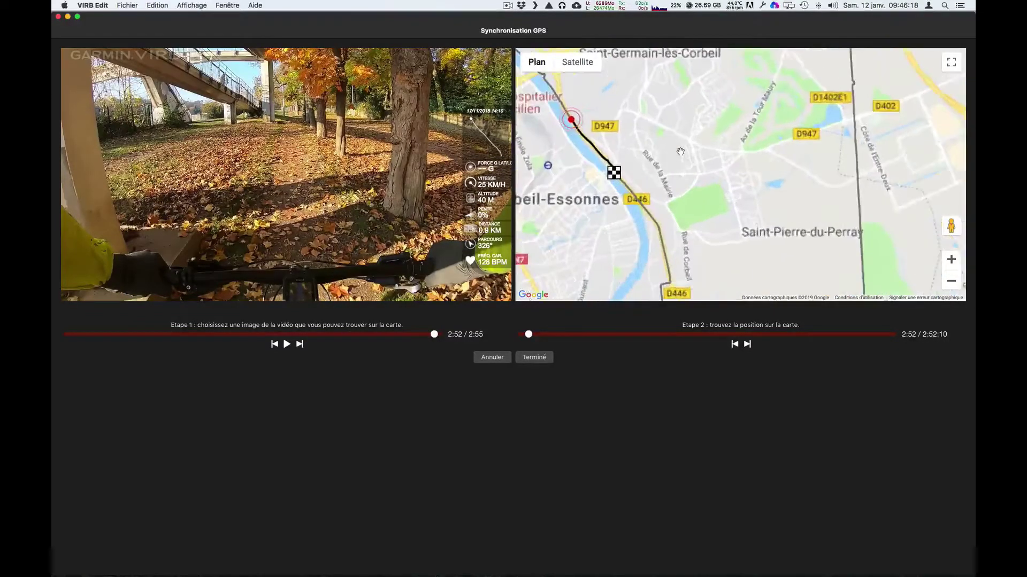
pyautogui.scroll(1, 680, 152)
pyautogui.moveTo(572, 167); pyautogui.dragTo(834, 170)
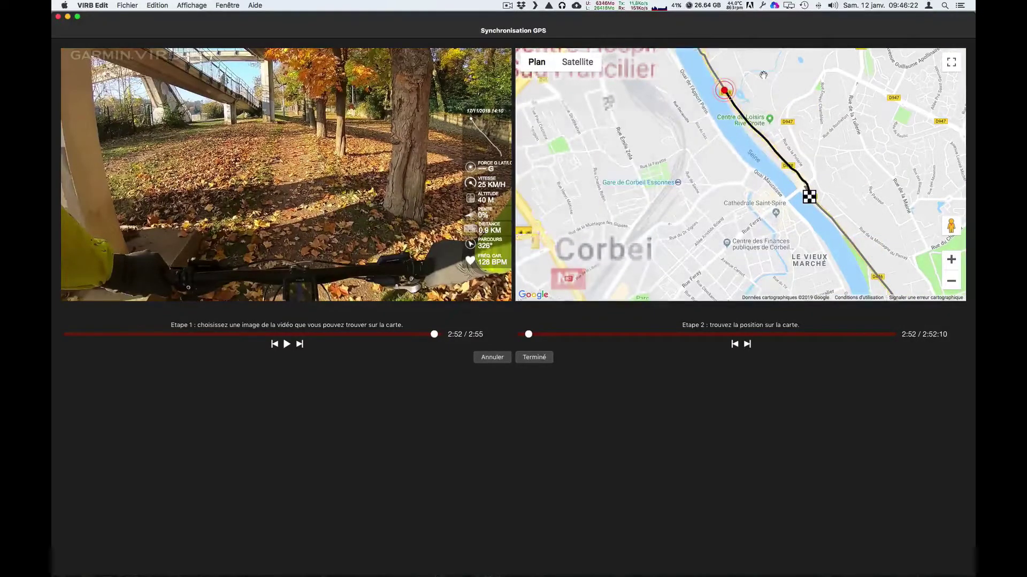
pyautogui.moveTo(765, 77)
pyautogui.mouseDown()
pyautogui.moveTo(844, 178)
pyautogui.moveTo(786, 95)
pyautogui.moveTo(791, 103)
pyautogui.mouseUp()
pyautogui.moveTo(783, 54); pyautogui.dragTo(843, 159)
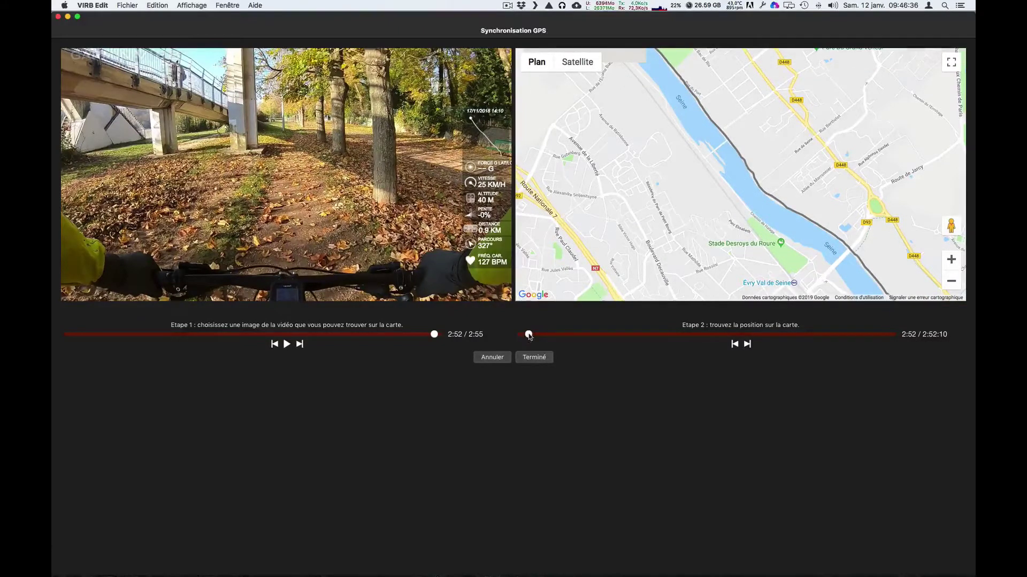
pyautogui.moveTo(528, 334)
pyautogui.mouseDown()
pyautogui.moveTo(570, 341)
pyautogui.moveTo(556, 343)
pyautogui.mouseUp()
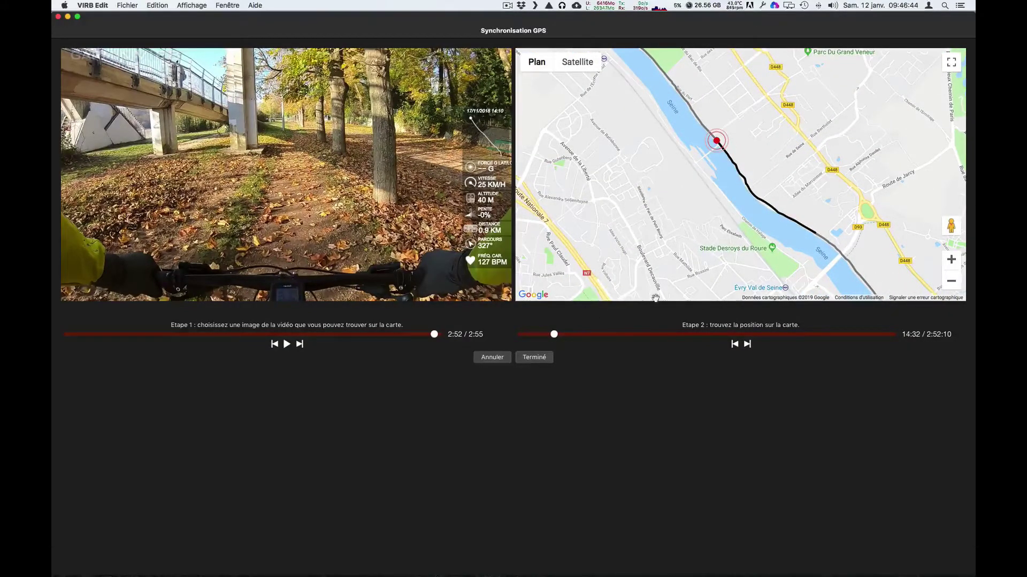
# Step: Fine-tune the GPS position back to 14:25, close to where the Barrage d'Évry meets the riverside track
pyautogui.scroll(1, 713, 233)
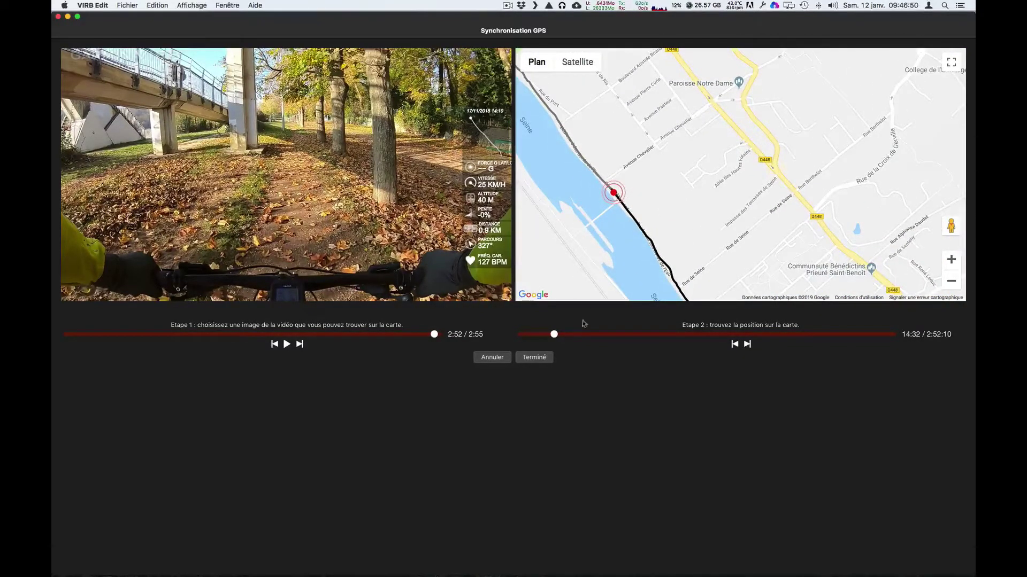
pyautogui.moveTo(556, 337); pyautogui.dragTo(553, 336)
pyautogui.click(735, 345)
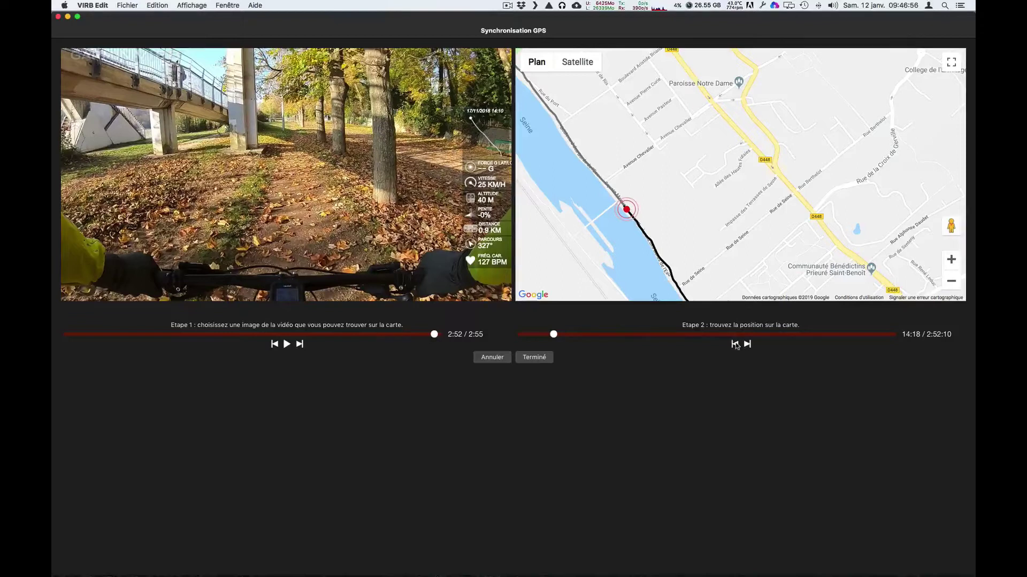
pyautogui.click(747, 345)
pyautogui.click(747, 344)
pyautogui.click(747, 344)
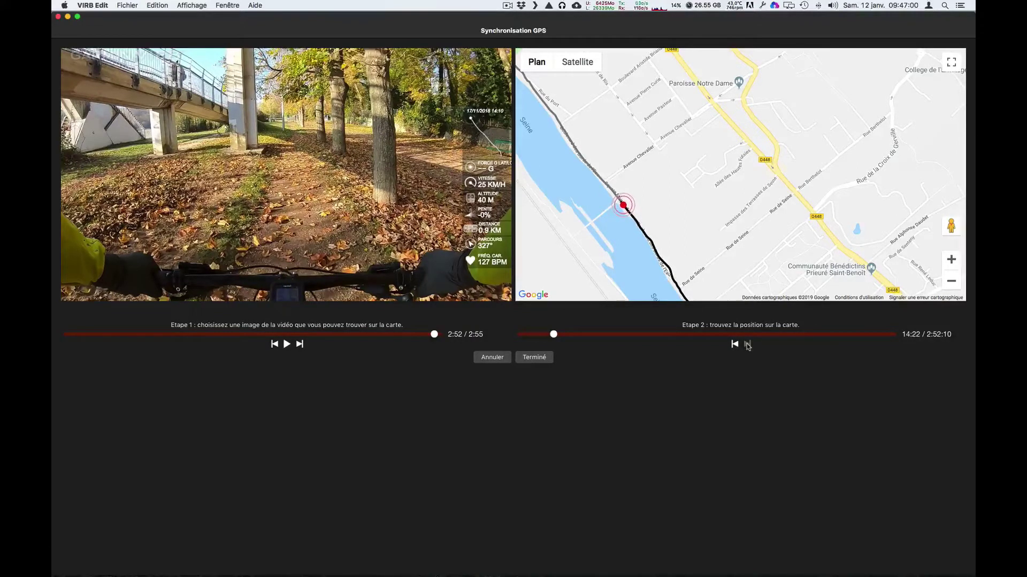
pyautogui.click(747, 344)
pyautogui.click(747, 344)
pyautogui.click(747, 345)
pyautogui.click(747, 344)
# Step: Advance the GPS position in small increments to 14:26, level with the end of the Barrage d'Évry
pyautogui.click(951, 260)
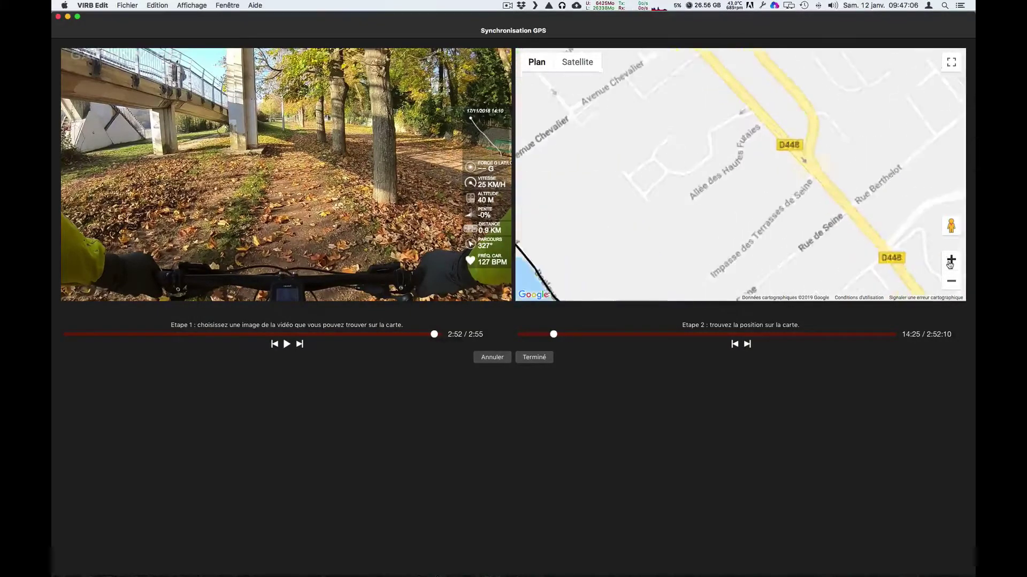
pyautogui.click(950, 260)
pyautogui.click(950, 260)
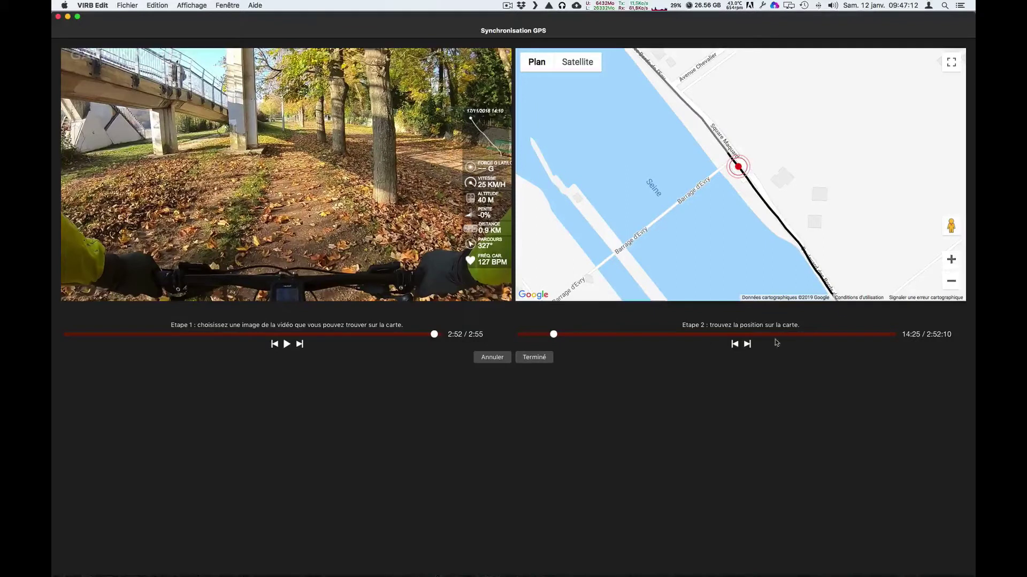
pyautogui.click(747, 344)
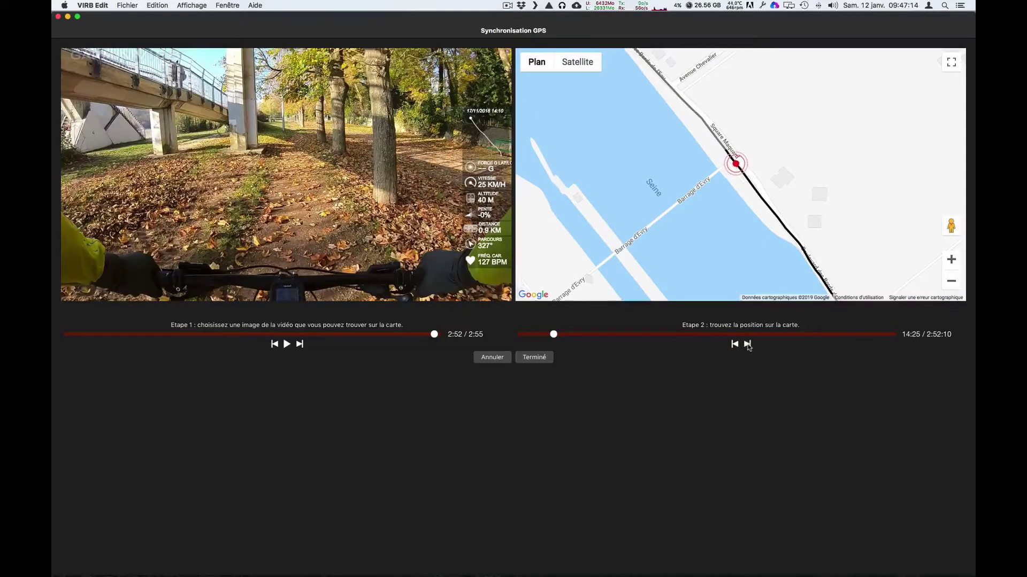
pyautogui.click(747, 345)
# Step: Check the chosen GPS position on the satellite imagery and complete the synchronisation
pyautogui.doubleClick(950, 260)
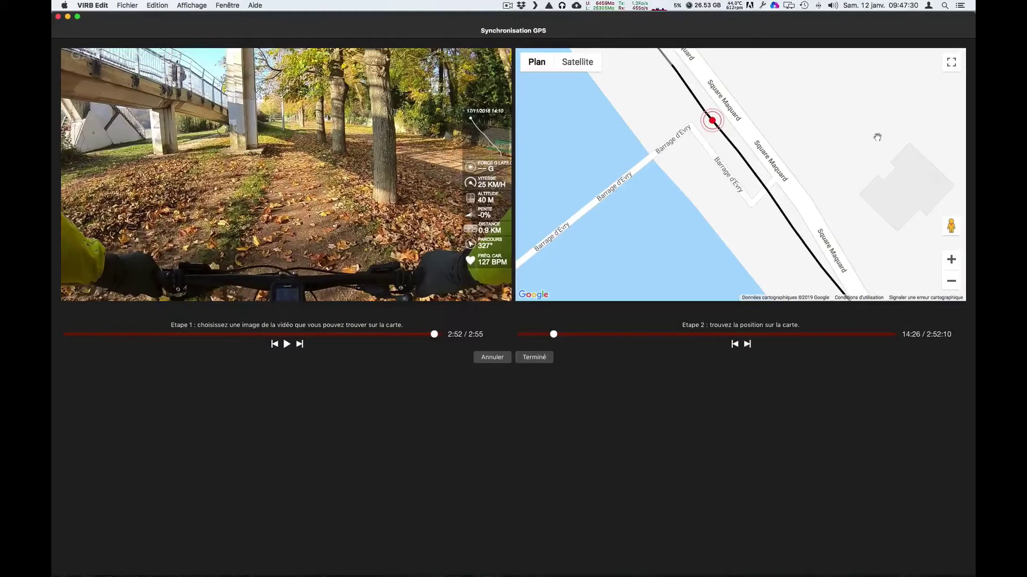
pyautogui.click(577, 62)
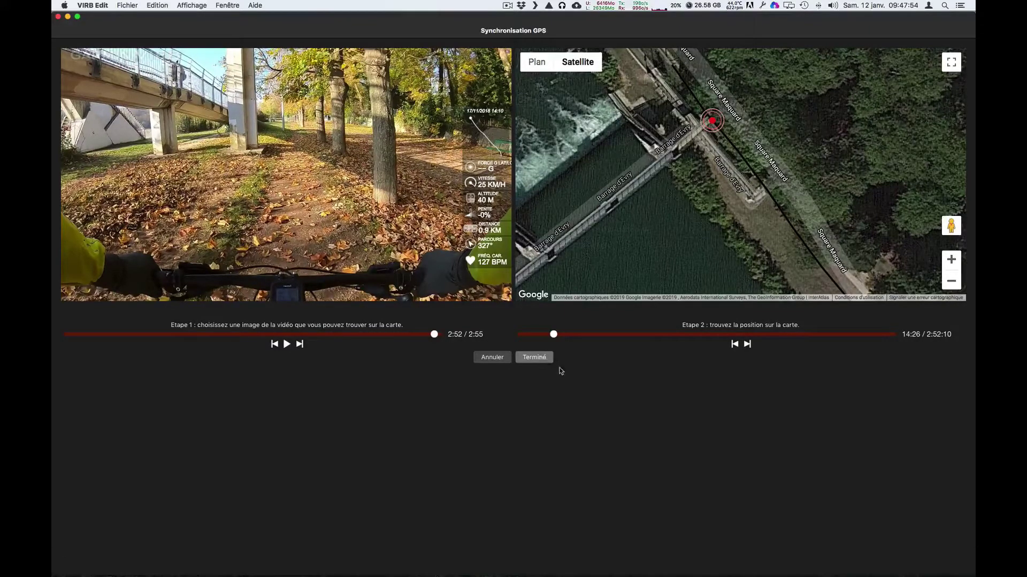
pyautogui.click(531, 362)
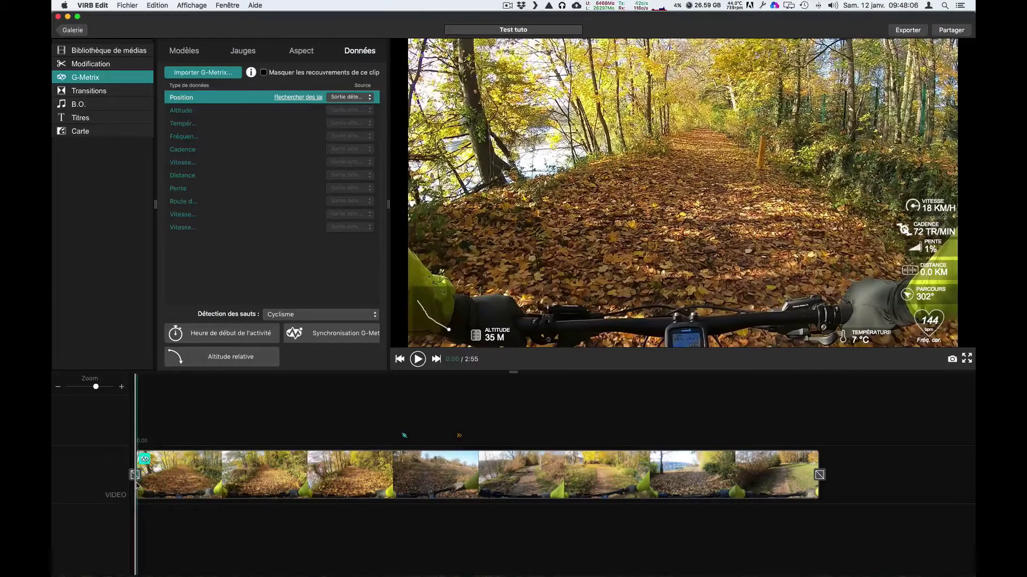
# Step: Check the synchronized gauges at two points of the clip and inspect the event markers above the timeline
pyautogui.click(289, 493)
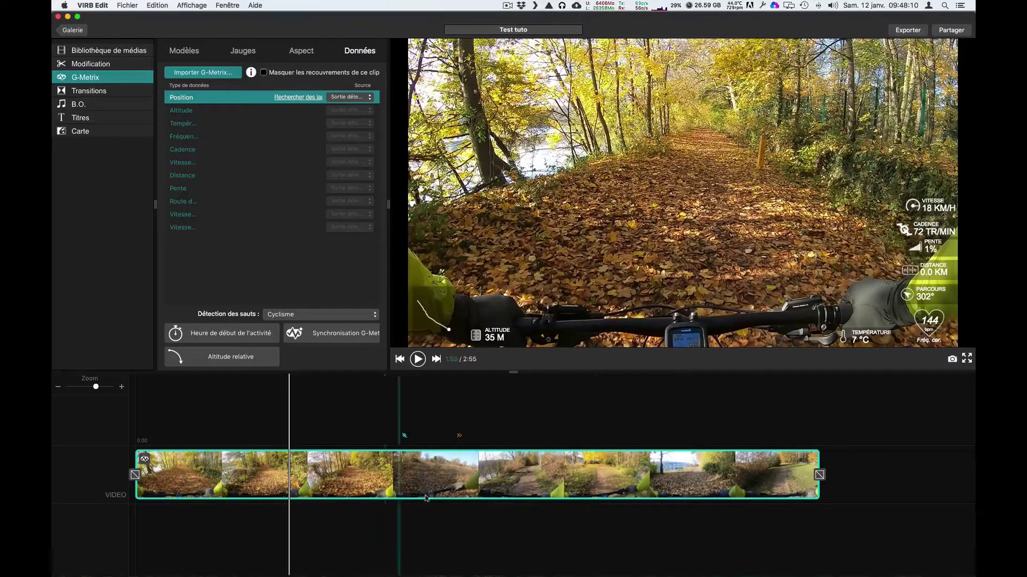
pyautogui.click(544, 475)
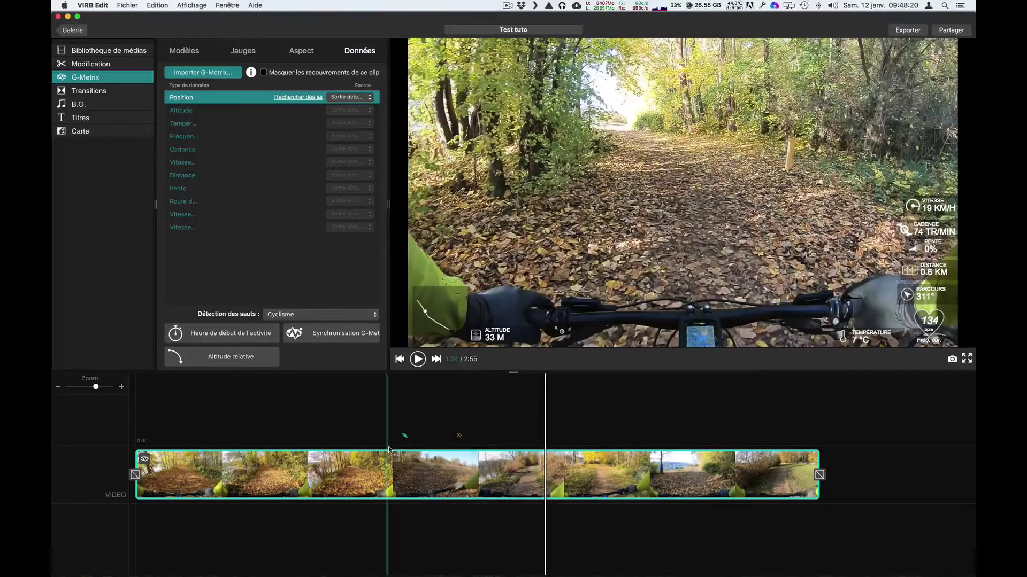
pyautogui.moveTo(403, 436)
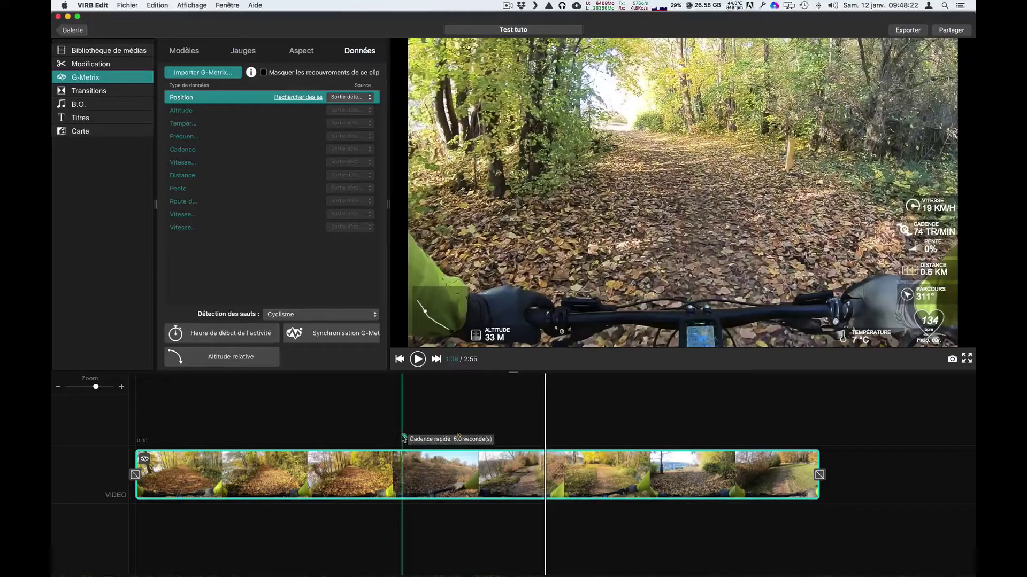
pyautogui.moveTo(460, 439)
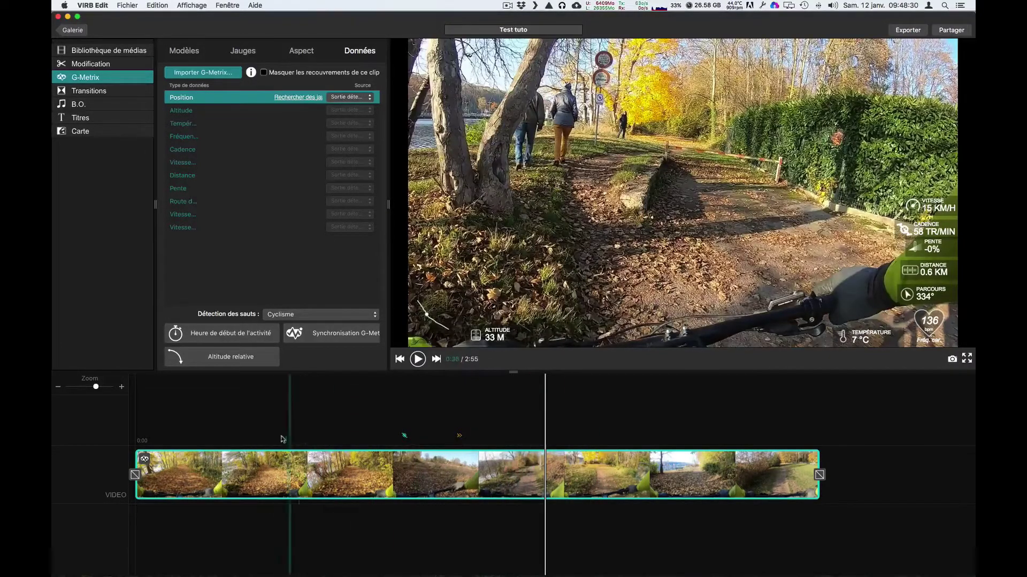
# Step: Review the YouTube and Vimeo sharing options, and open the MP4 export settings for the video
pyautogui.click(90, 52)
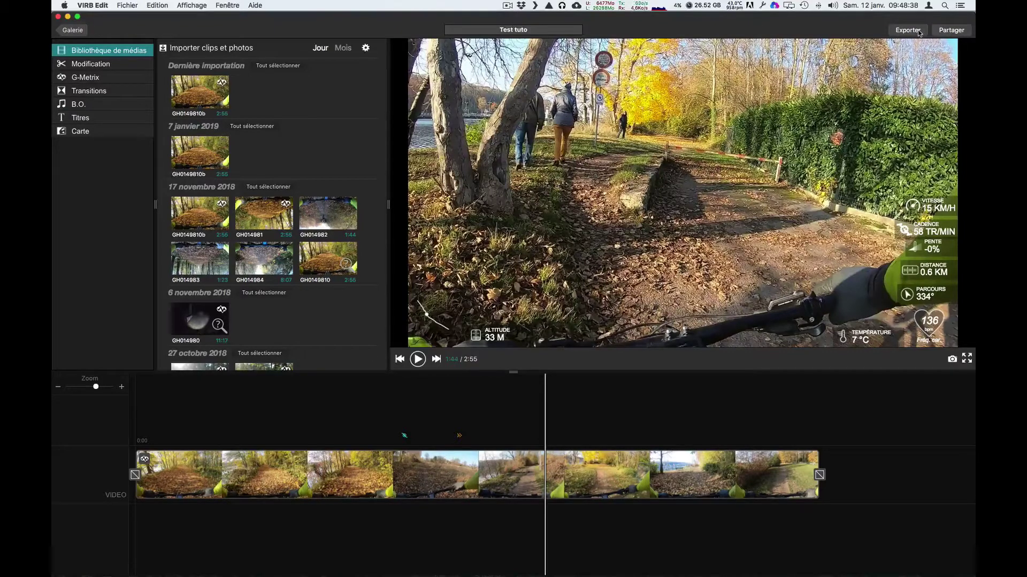
pyautogui.click(951, 31)
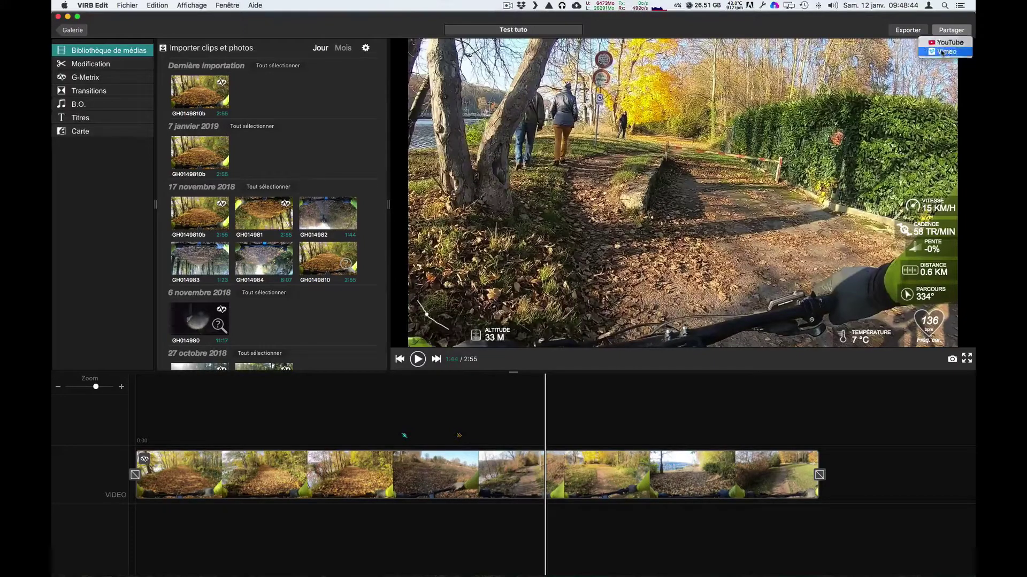
pyautogui.click(910, 34)
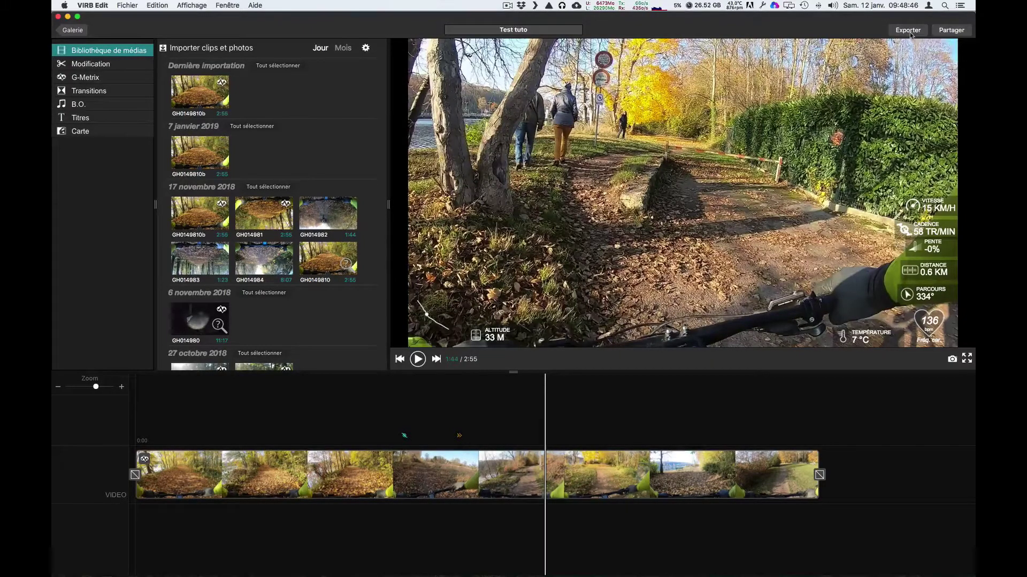
pyautogui.click(906, 32)
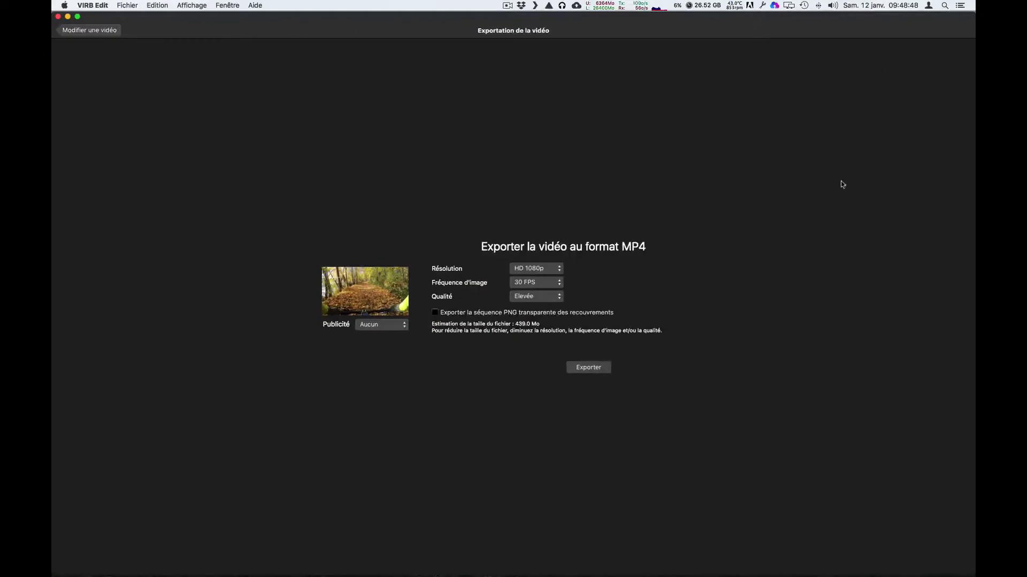
# Step: Review the available resolution, frame rate and quality choices for the MP4 export, keeping HD 1080p, 30 FPS and Elevée
pyautogui.click(559, 271)
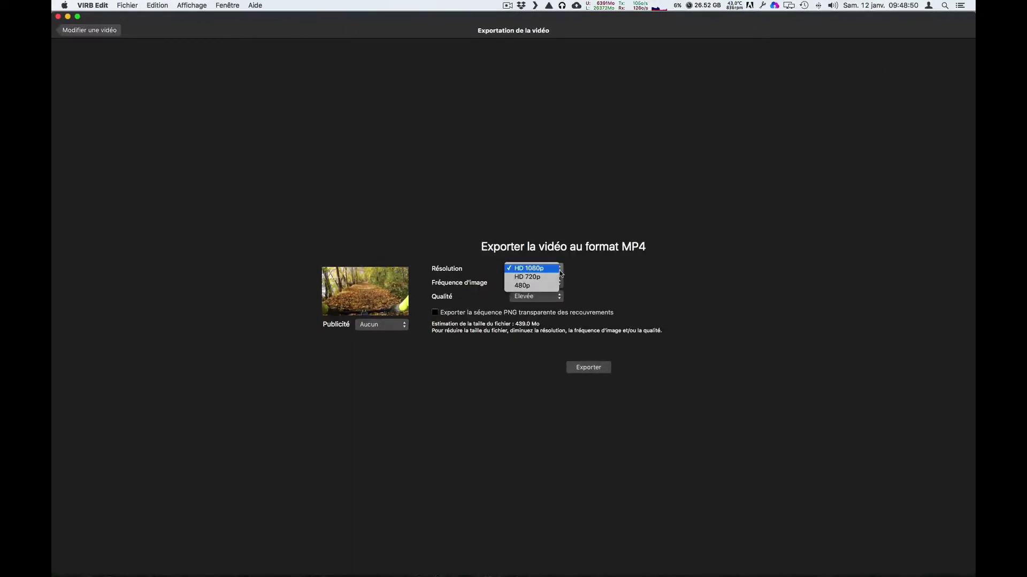
pyautogui.click(524, 188)
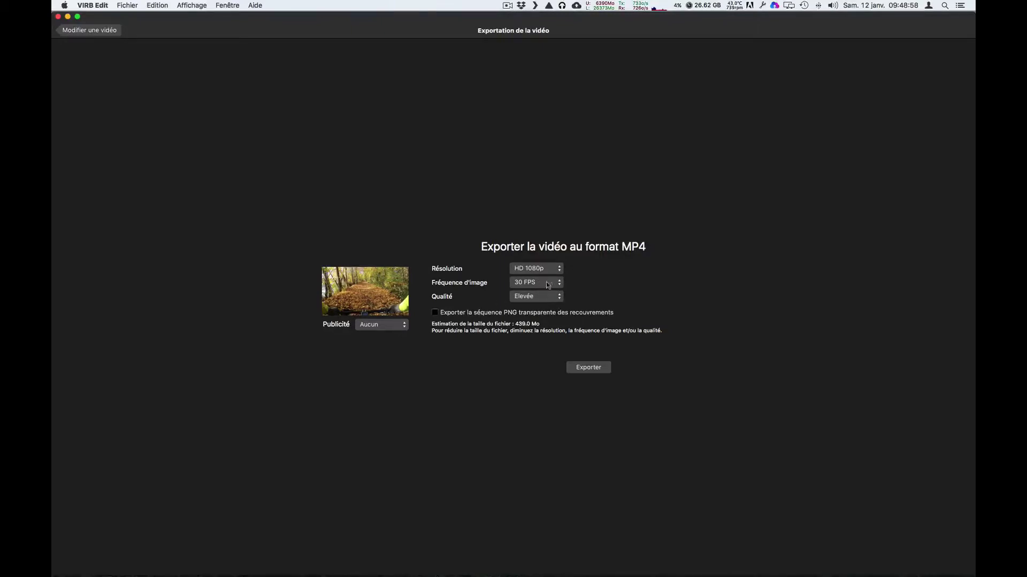
pyautogui.click(559, 300)
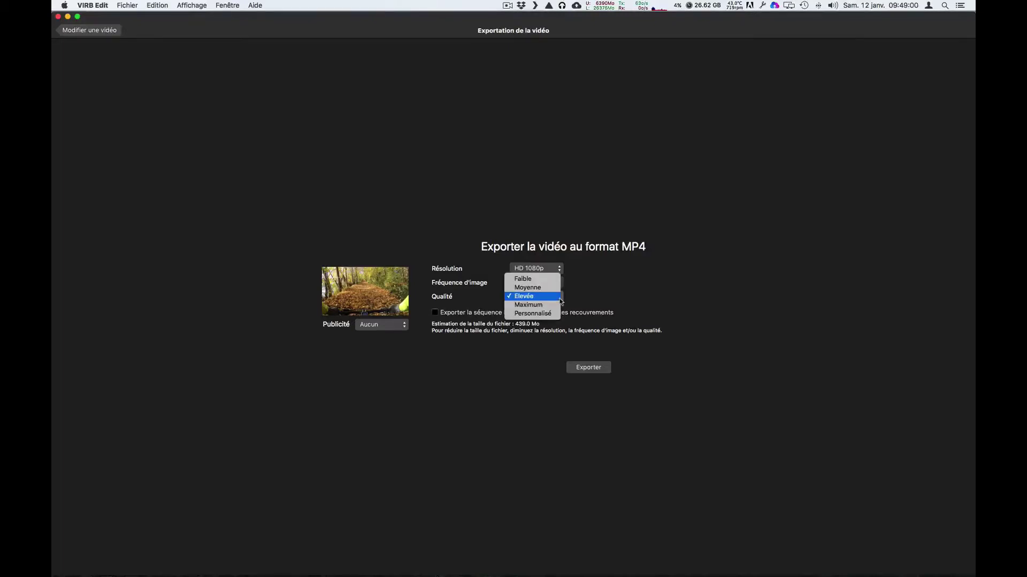
pyautogui.click(559, 297)
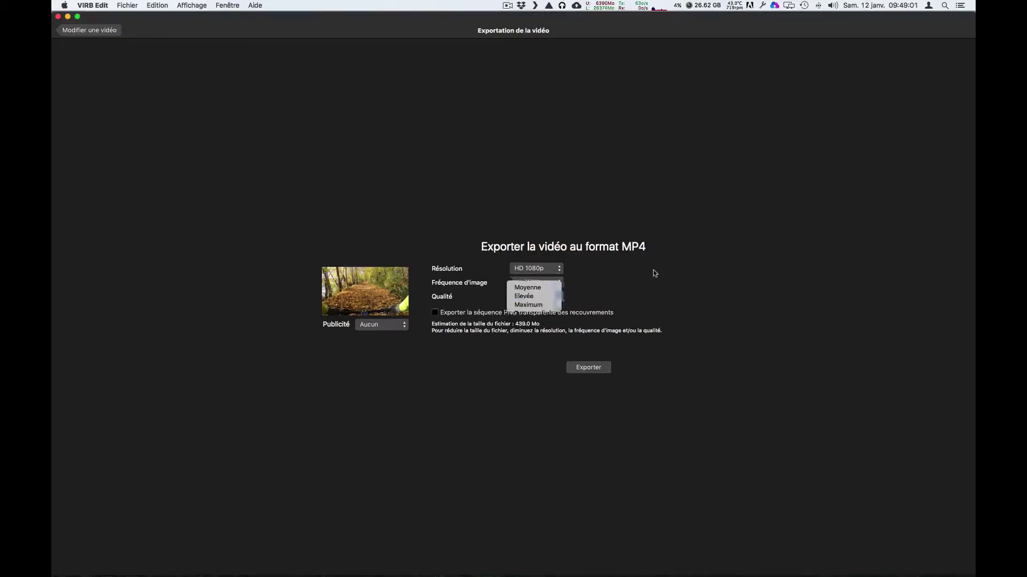
pyautogui.click(559, 269)
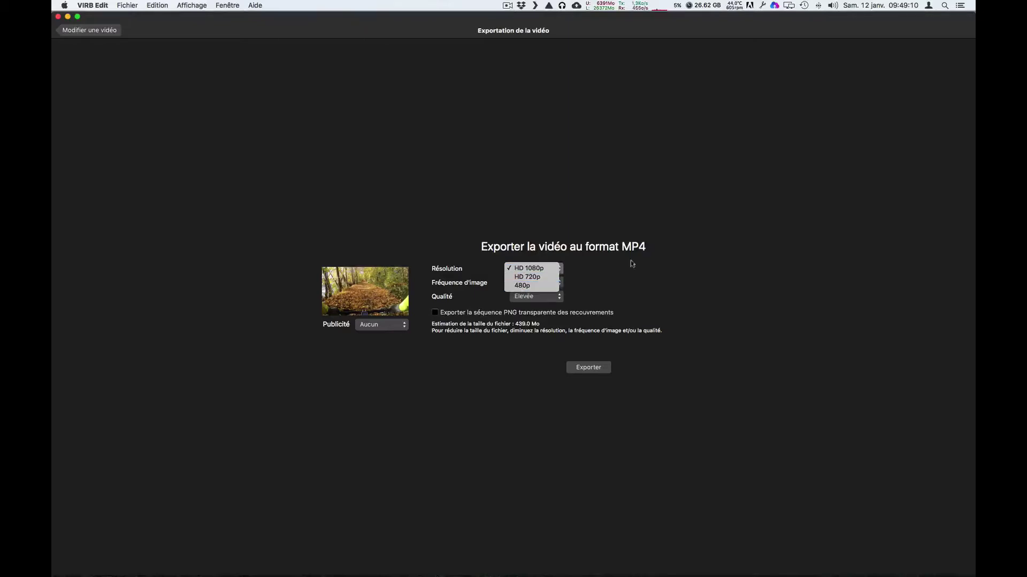
pyautogui.click(614, 281)
pyautogui.click(561, 287)
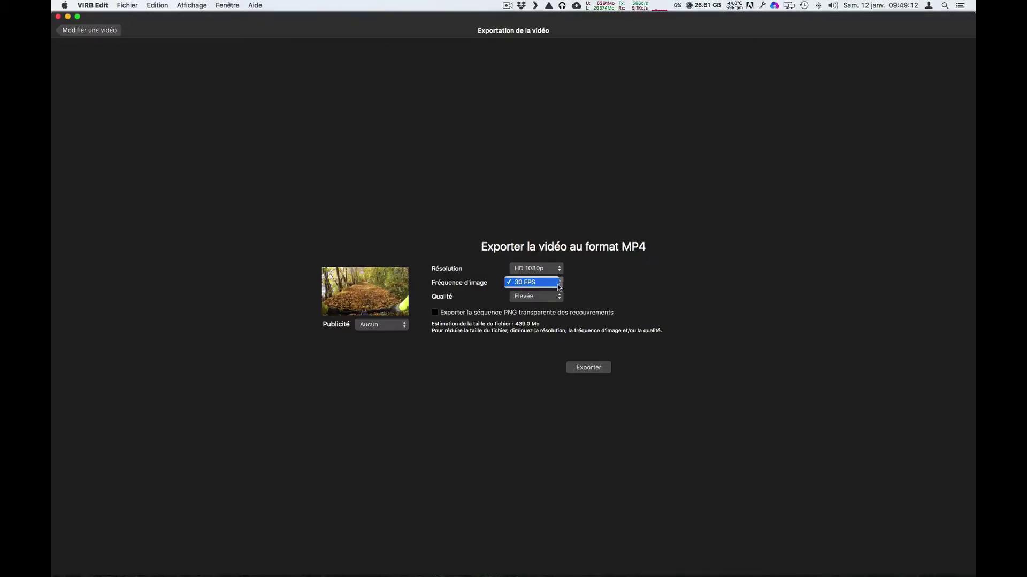
pyautogui.click(560, 286)
pyautogui.click(560, 287)
pyautogui.click(592, 288)
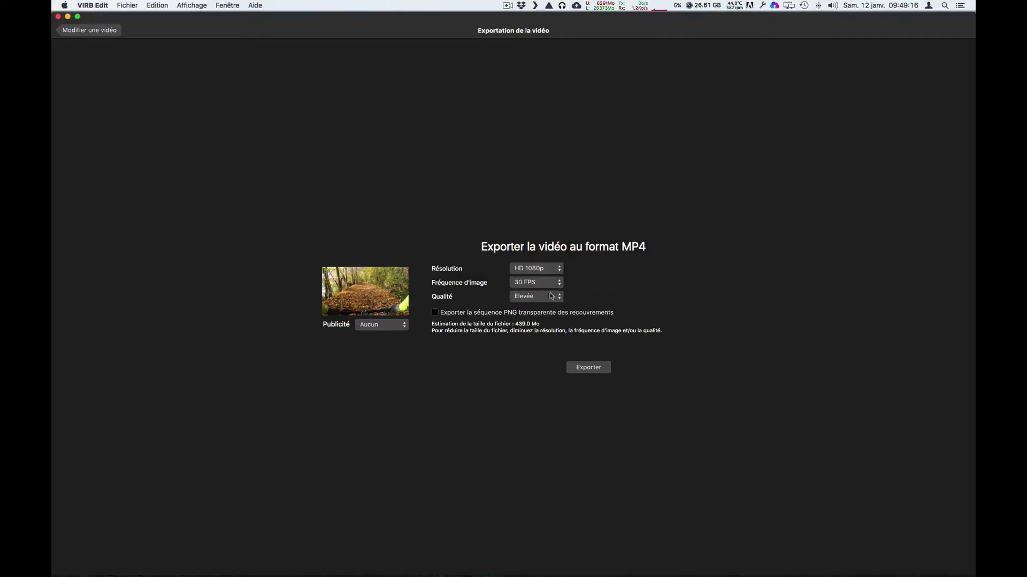
pyautogui.click(560, 298)
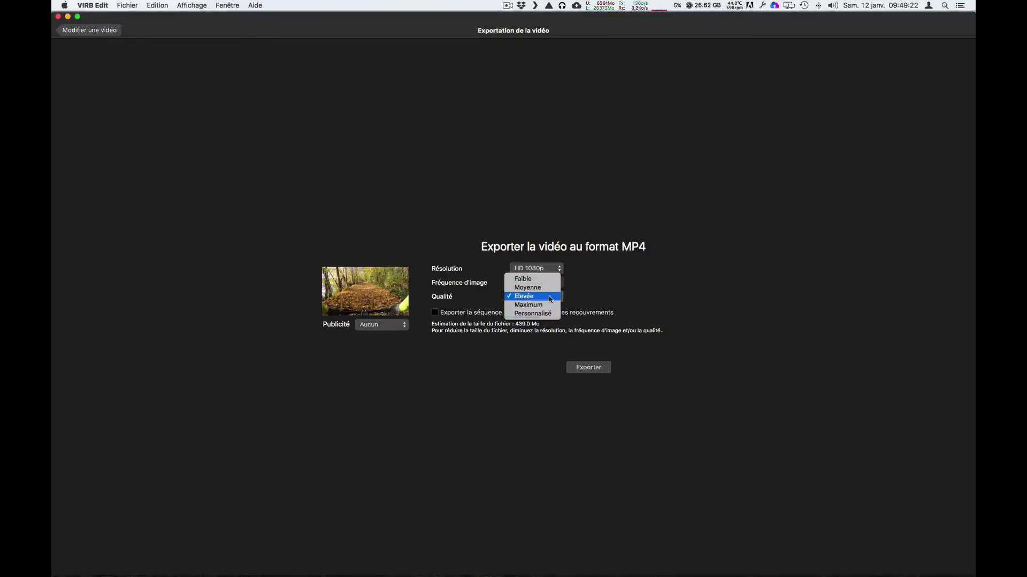
pyautogui.click(711, 321)
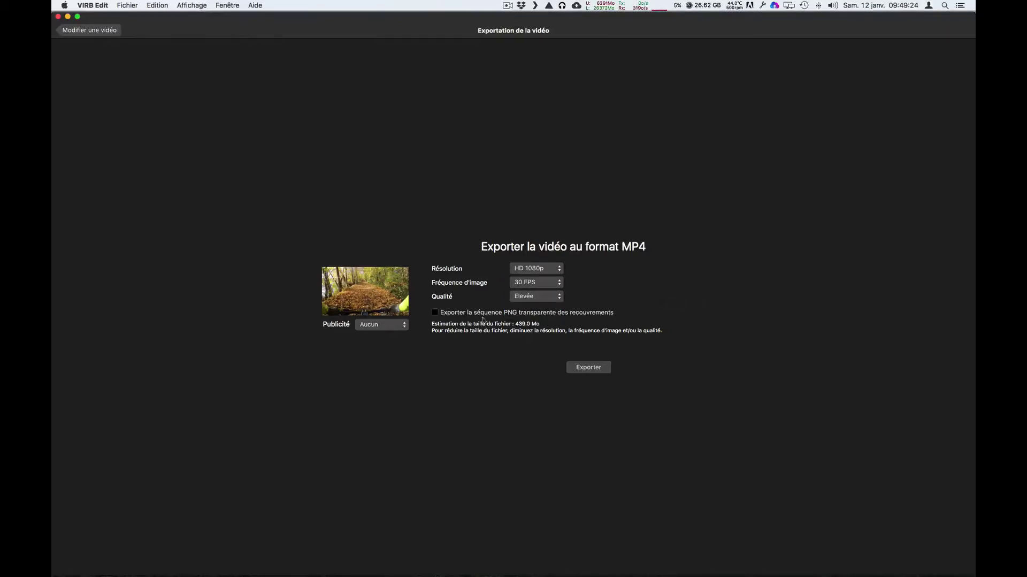
# Step: Keep the Publicité option at Aucun and export the video as "Test tuto" into the "tuto virb" folder
pyautogui.click(402, 330)
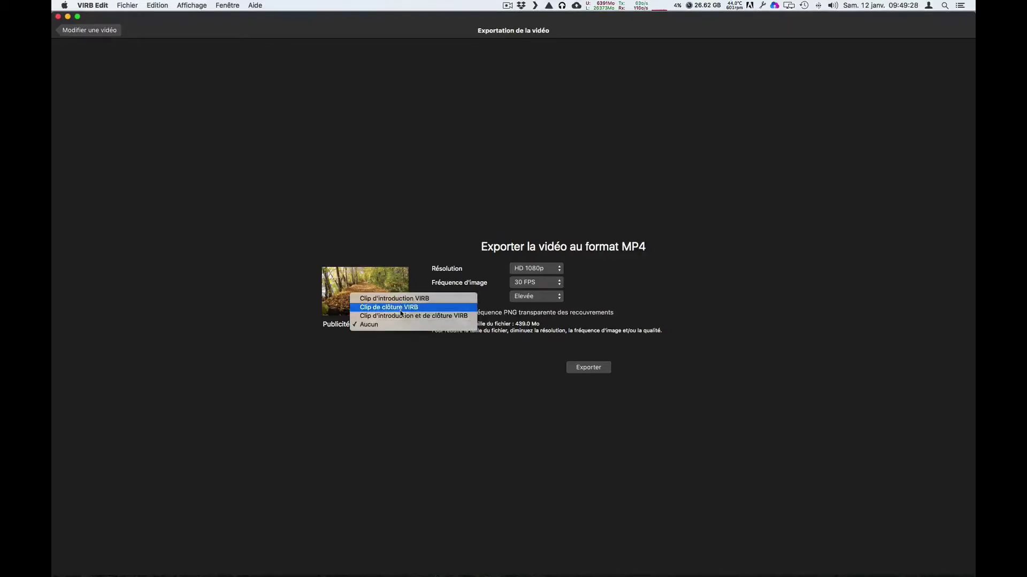
pyautogui.click(400, 325)
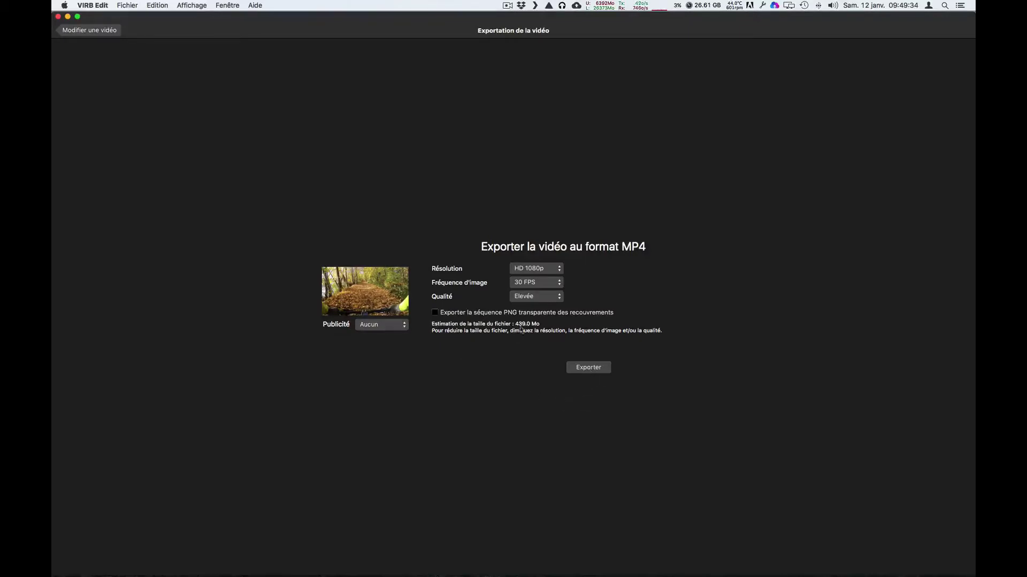
pyautogui.click(586, 369)
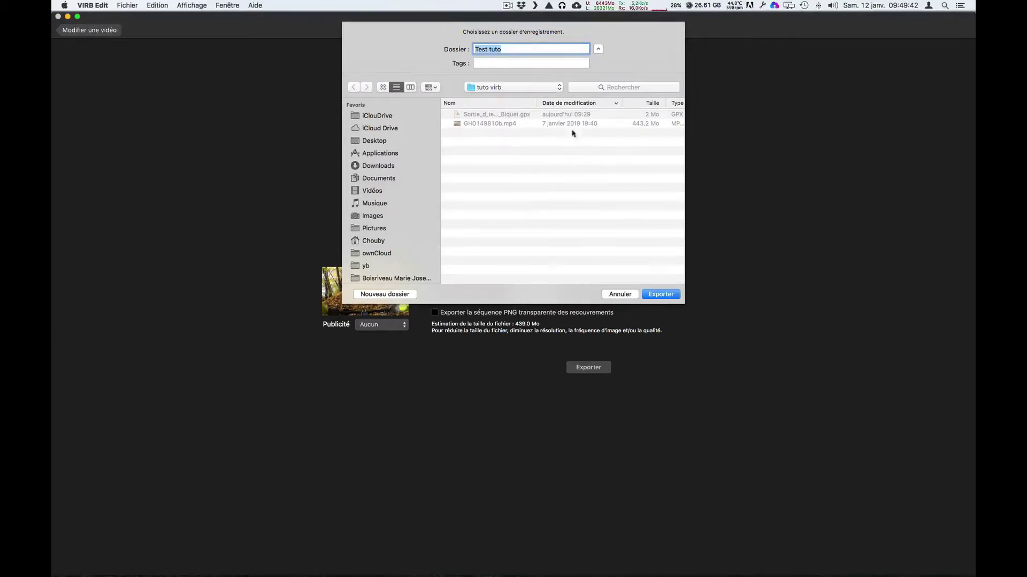
pyautogui.click(661, 295)
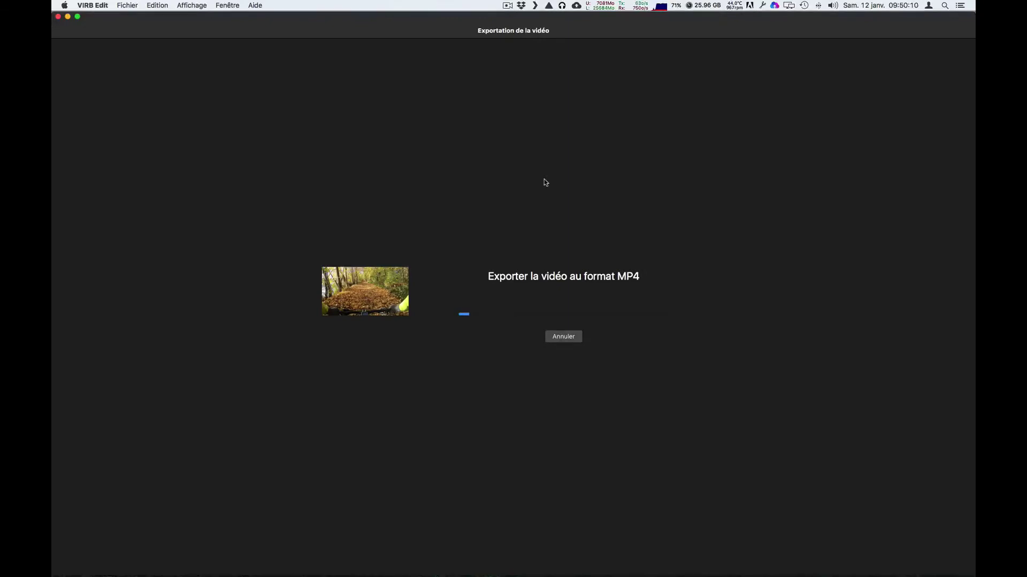
# Step: Switch to Safari, search the web for "garmin virb edit" and open Garmin's VIRB Edit page
pyautogui.moveTo(212, 574)
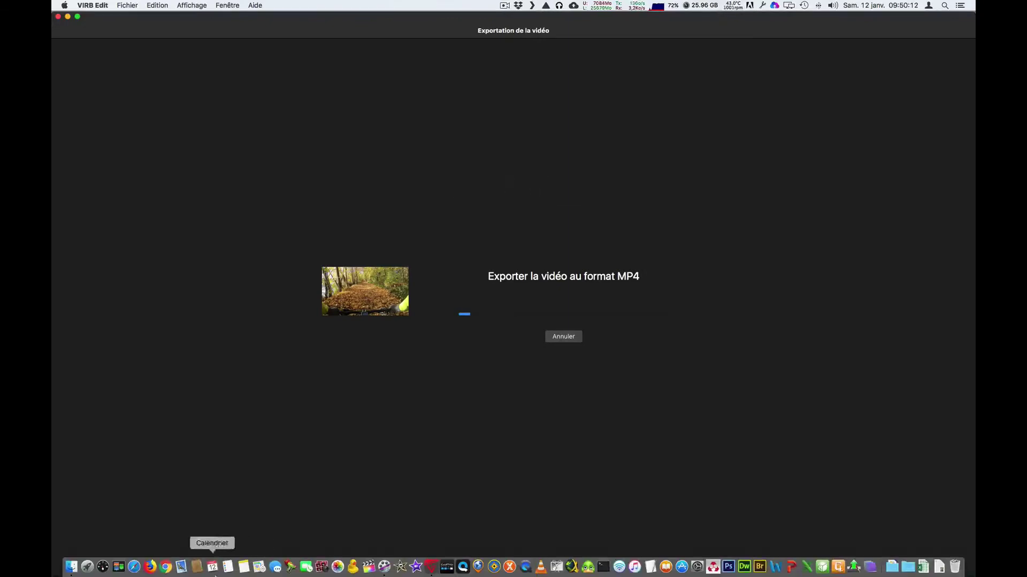
pyautogui.click(135, 568)
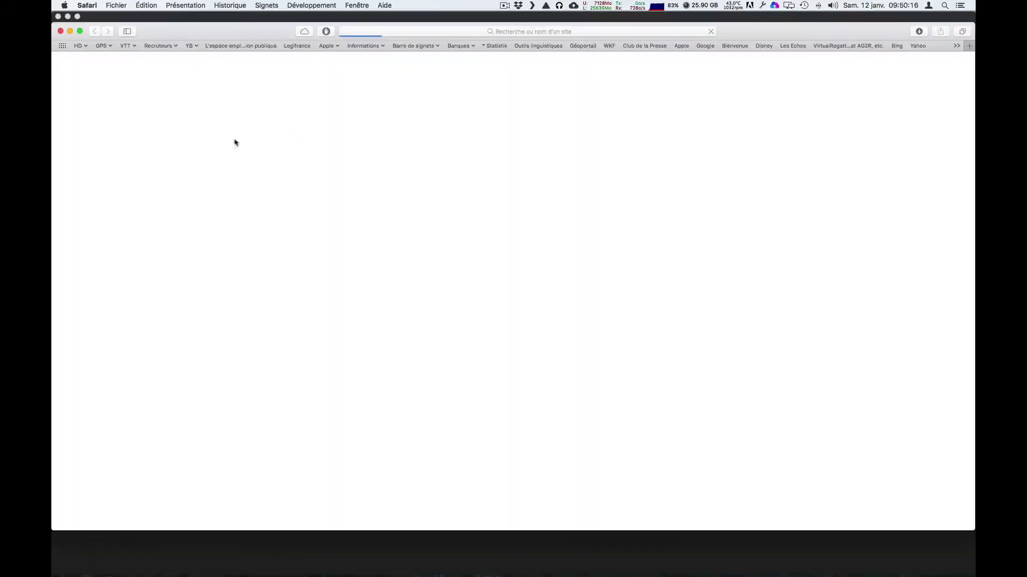
pyautogui.click(366, 32)
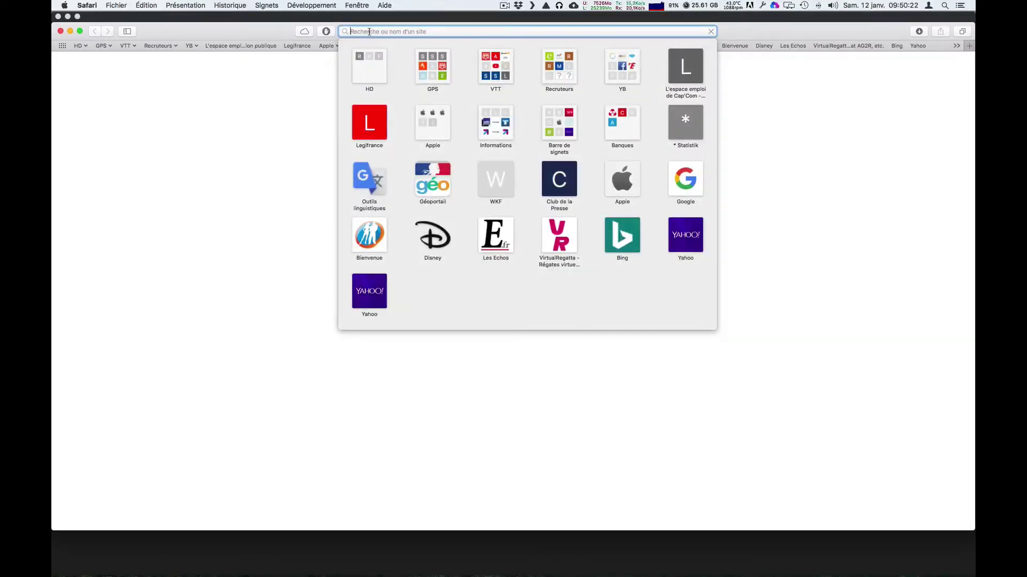
pyautogui.write('garmin')
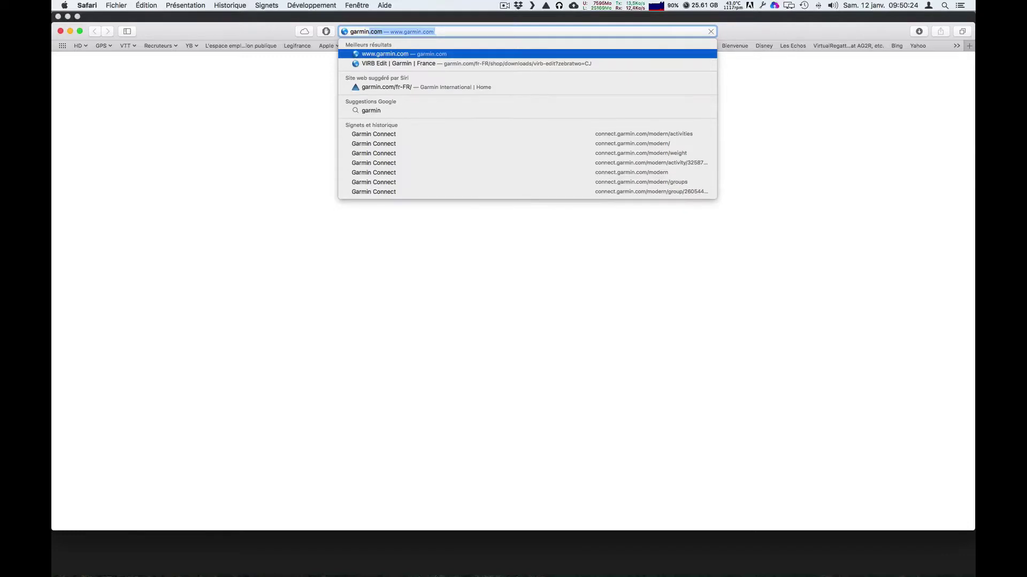
pyautogui.press('BackSpace')
pyautogui.write('vir')
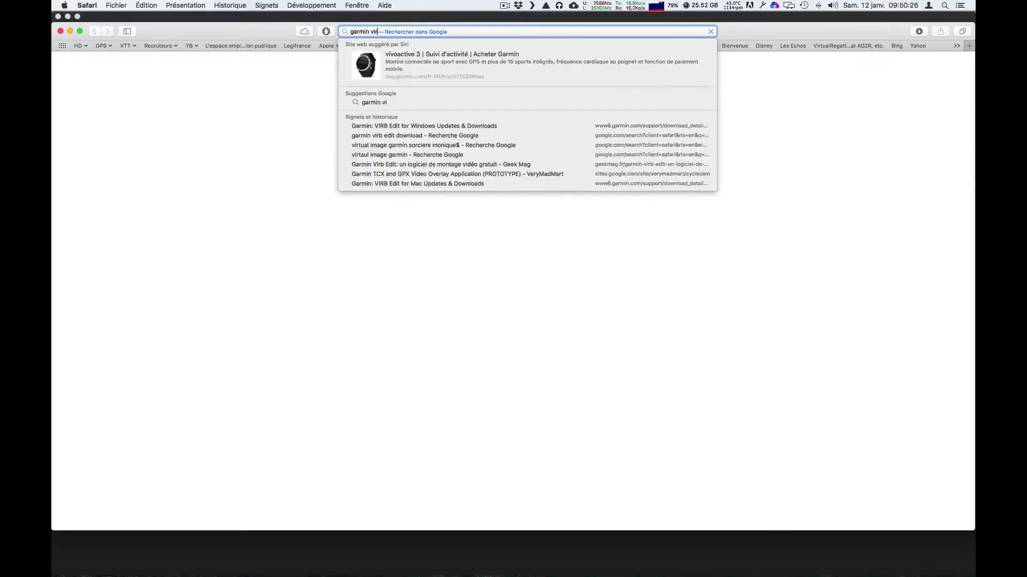
pyautogui.write('b edit')
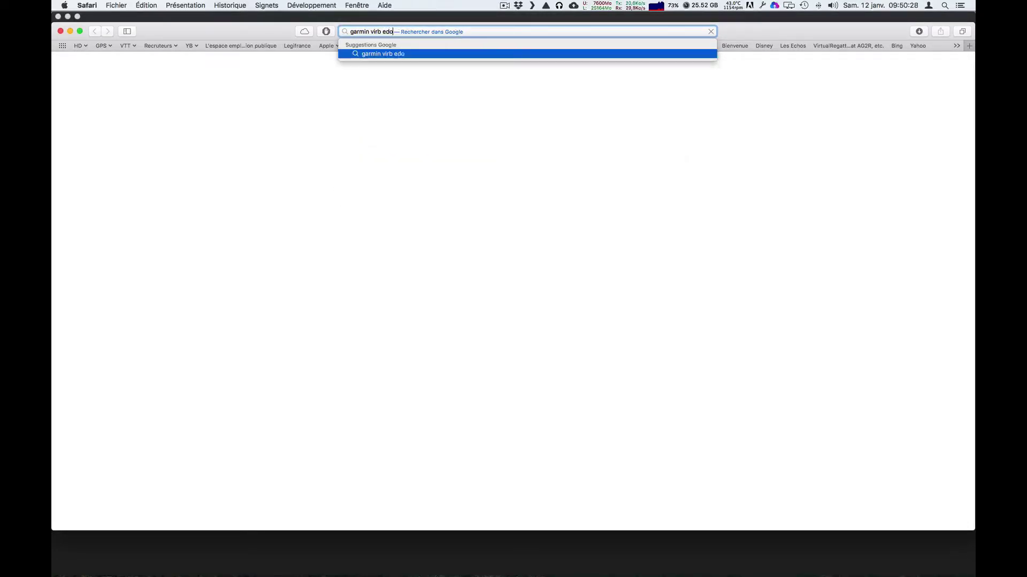
pyautogui.press('Return')
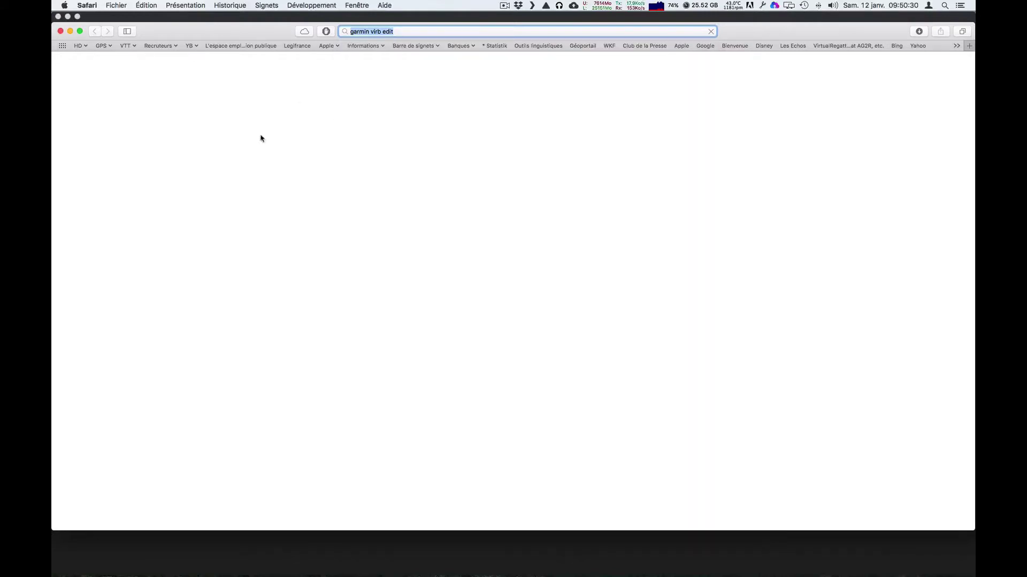
pyautogui.press('Return')
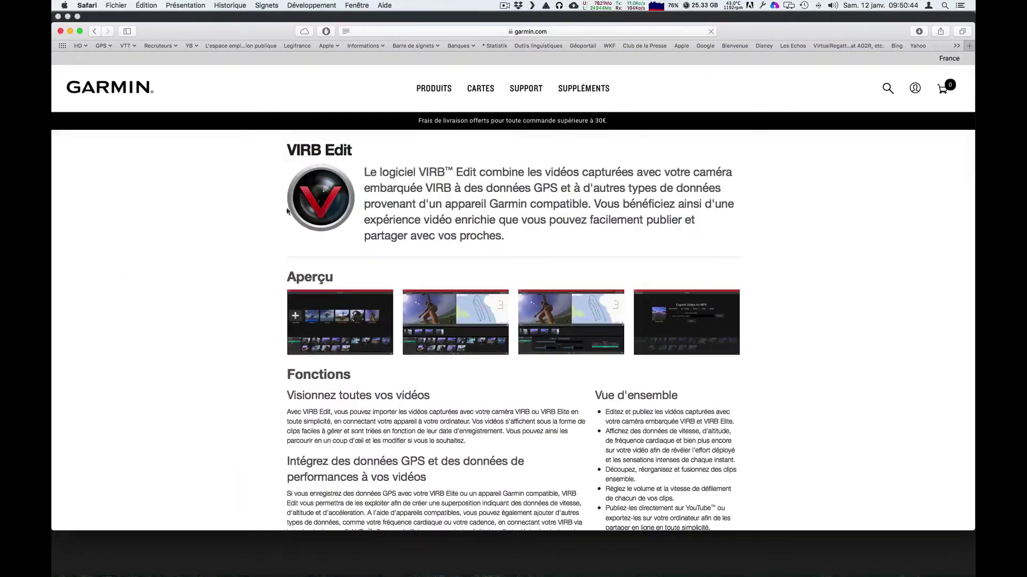
# Step: Find the free download section of the VIRB Edit page and open the Mac version's download page
pyautogui.scroll(-5, 234, 196)
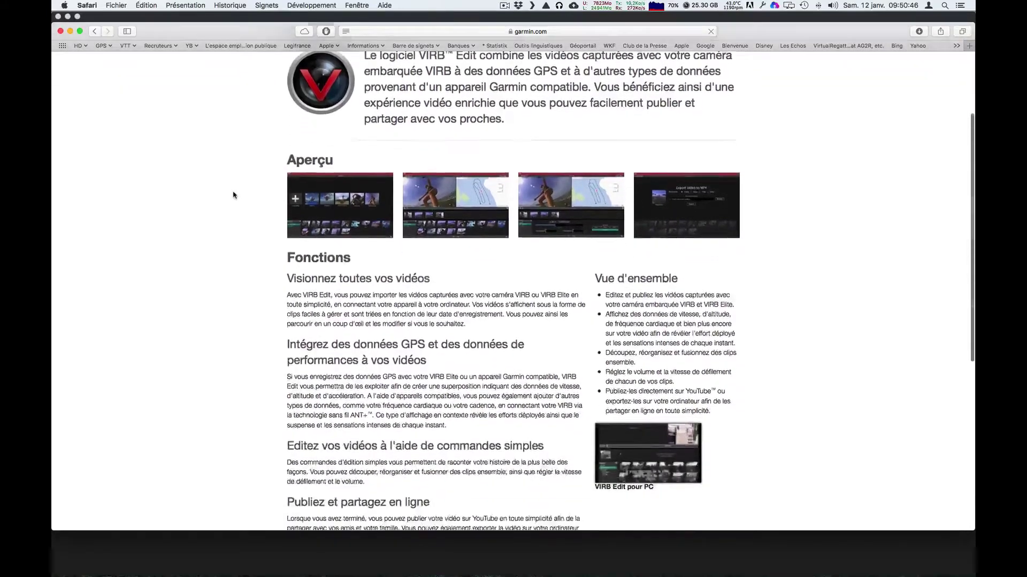
pyautogui.scroll(-3, 233, 195)
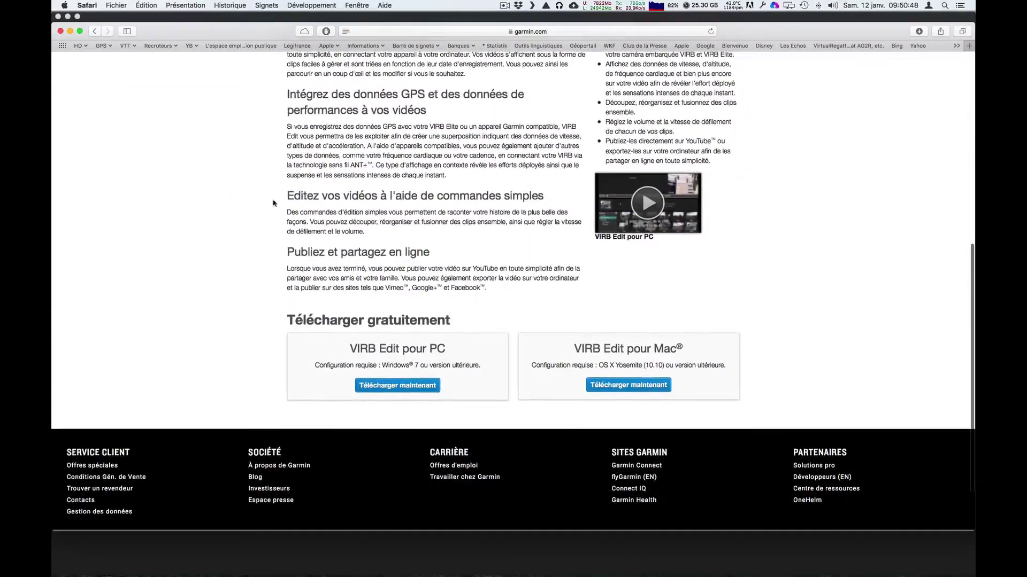
pyautogui.click(629, 388)
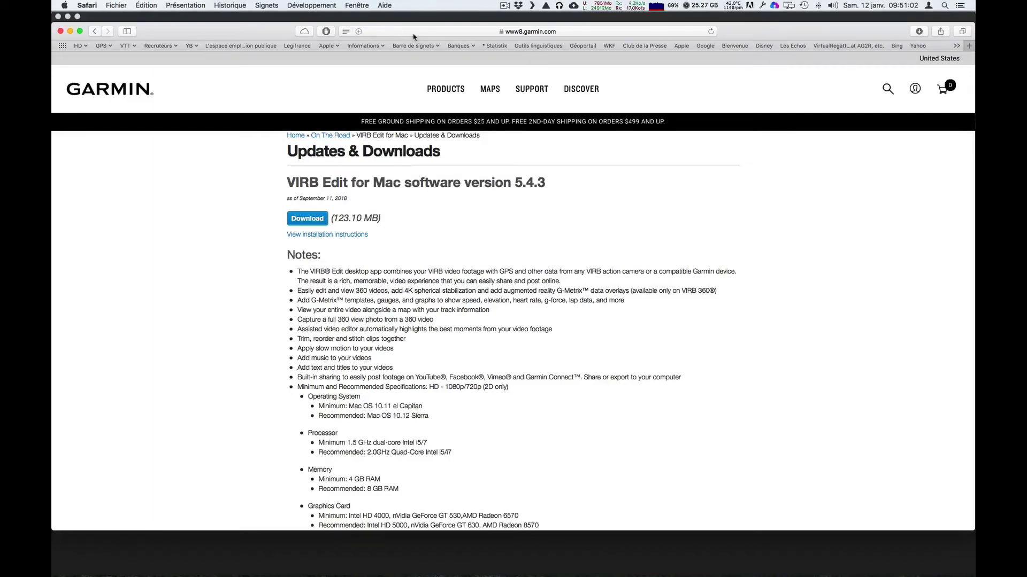
# Step: Open the bookmarked Strava dashboard and log in with the saved e-mail address and account password
pyautogui.click(99, 47)
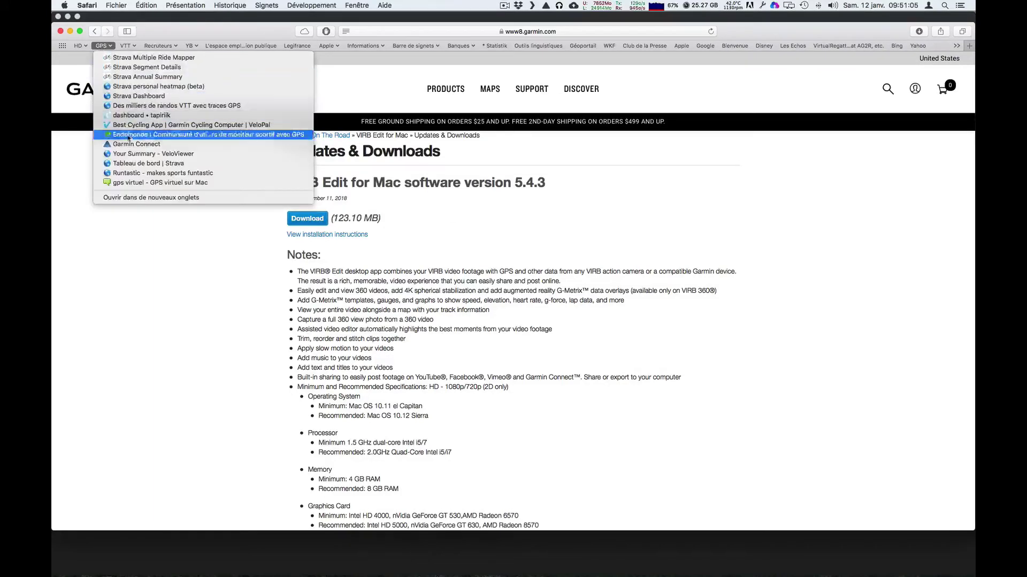
pyautogui.click(139, 166)
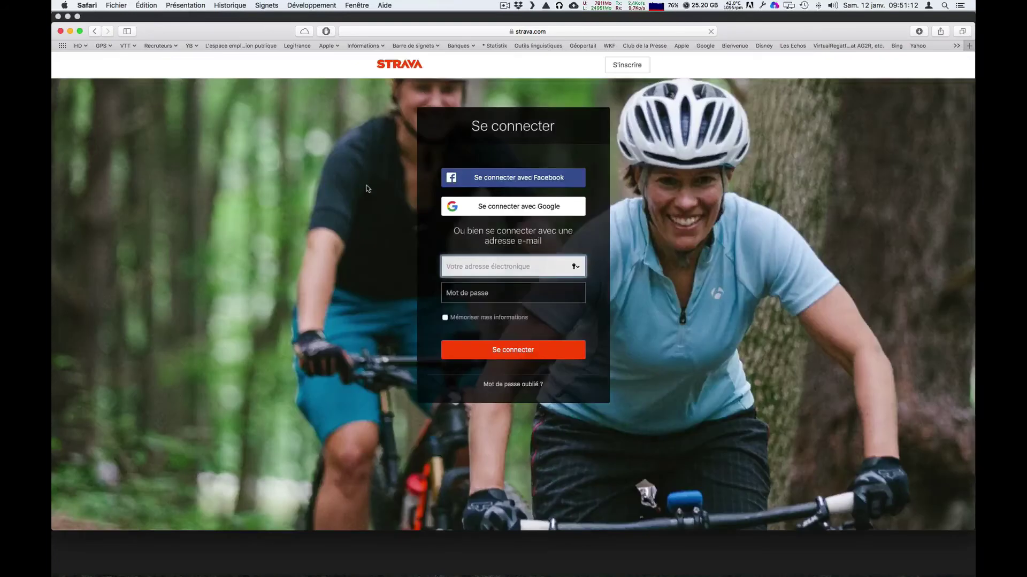
pyautogui.click(575, 267)
pyautogui.click(492, 350)
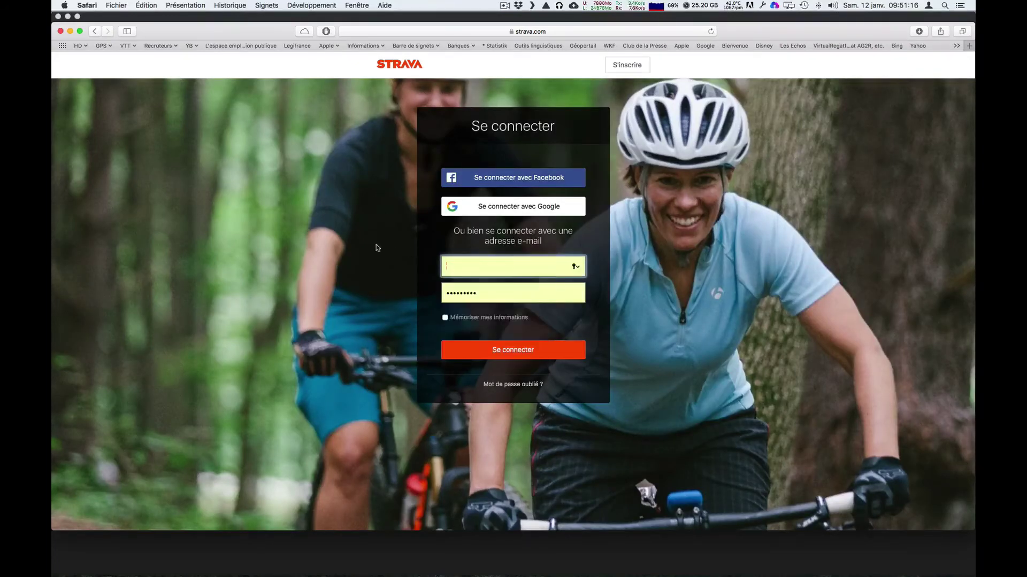
pyautogui.click(492, 356)
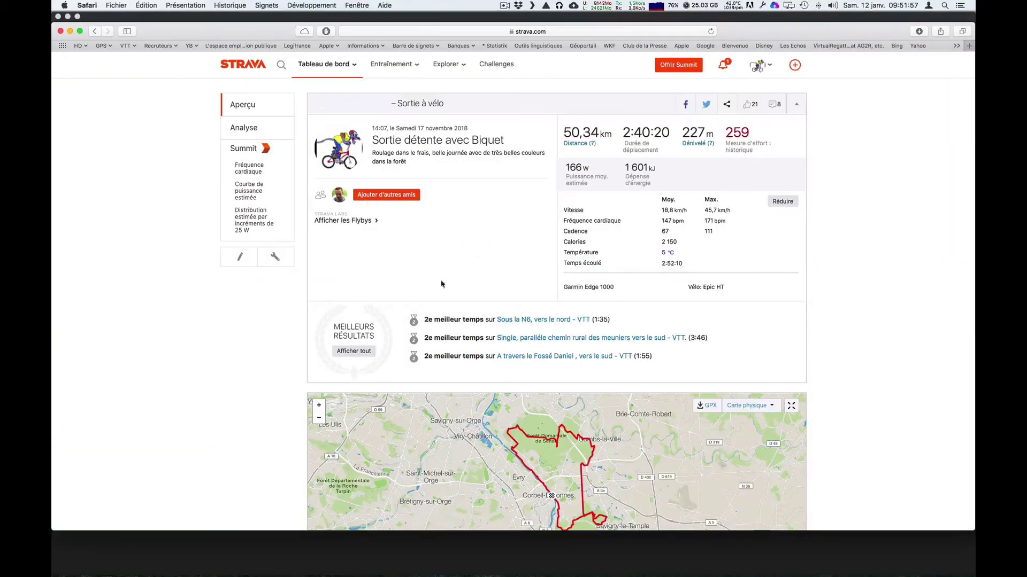
# Step: Examine the 17 November 2018 ride's activity page and its actions for the option to export it as GPX
pyautogui.scroll(-2, 454, 305)
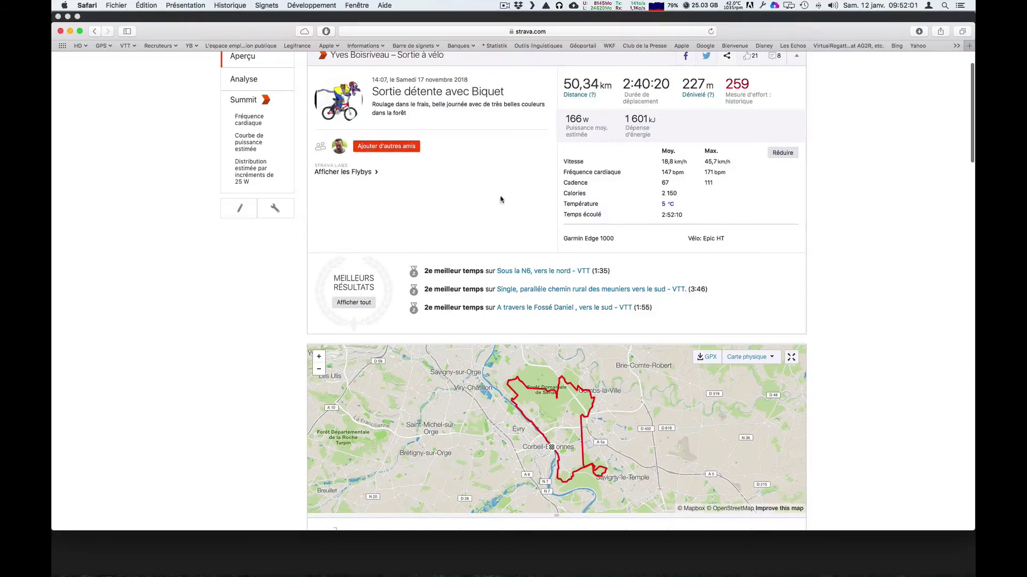
pyautogui.scroll(1, 293, 232)
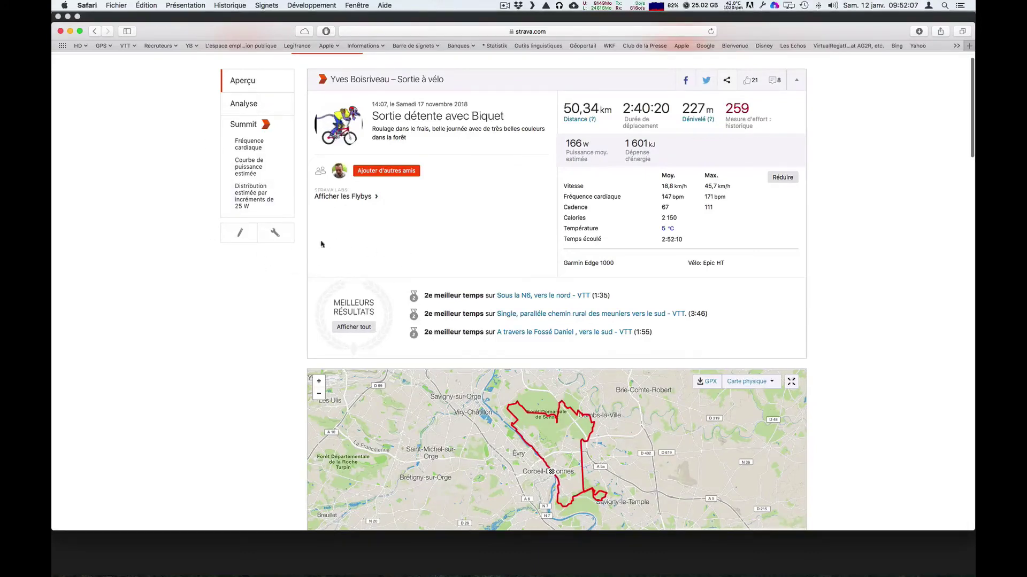
pyautogui.click(275, 234)
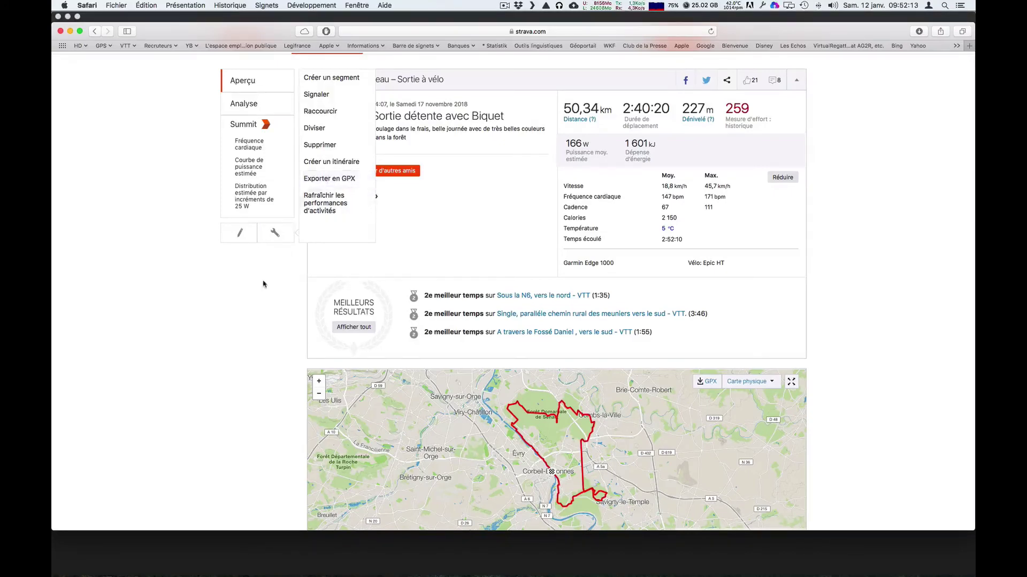
pyautogui.moveTo(277, 238)
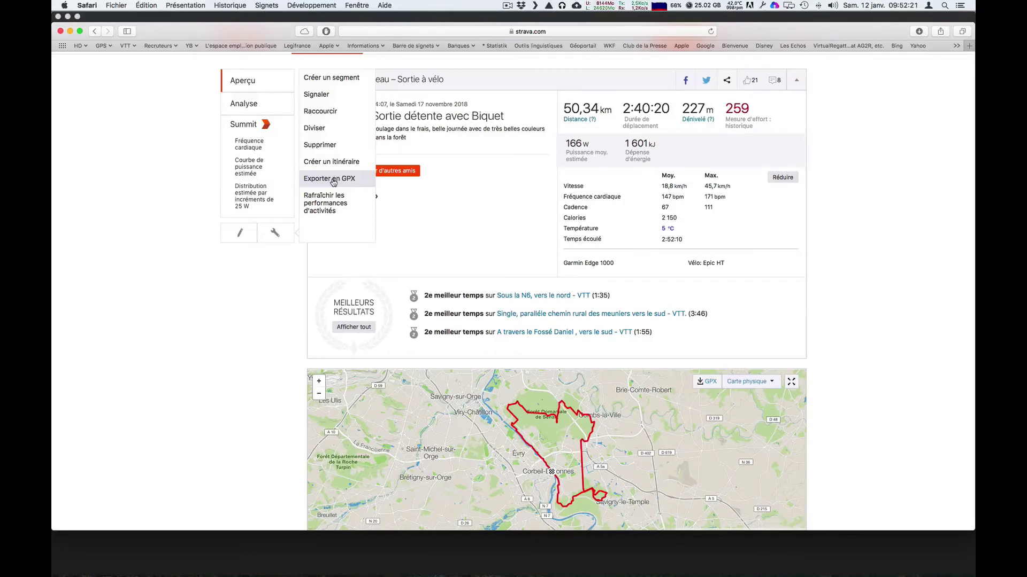
# Step: Switch back to VIRB Edit and check the progress of the MP4 export
pyautogui.press('super+Tab')
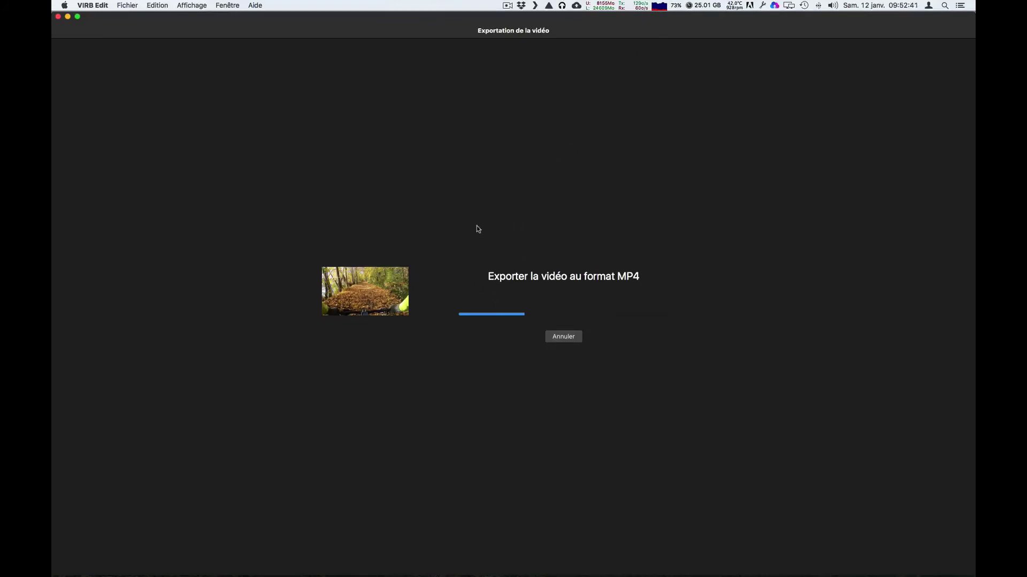
pyautogui.click(507, 6)
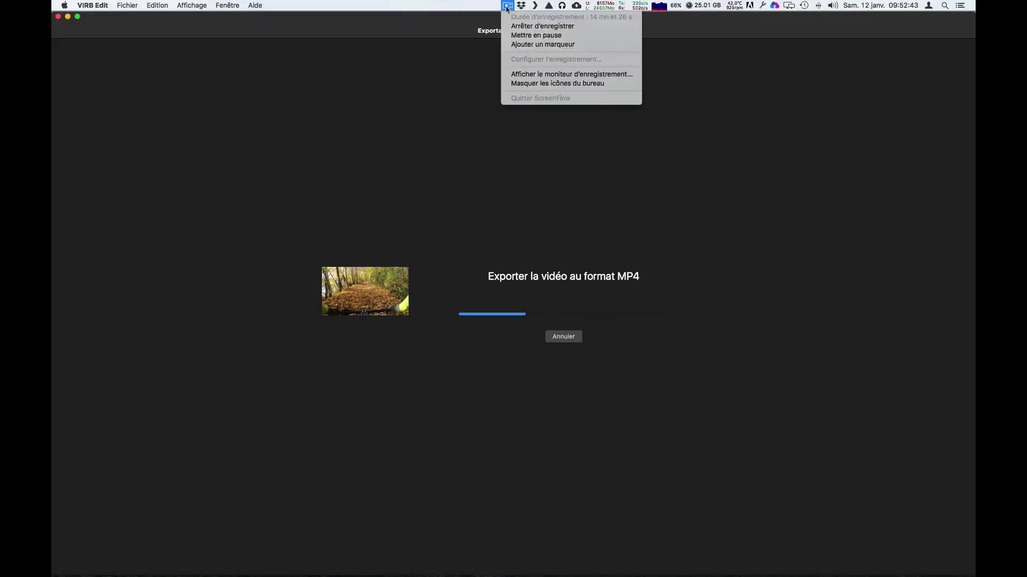
pyautogui.click(526, 36)
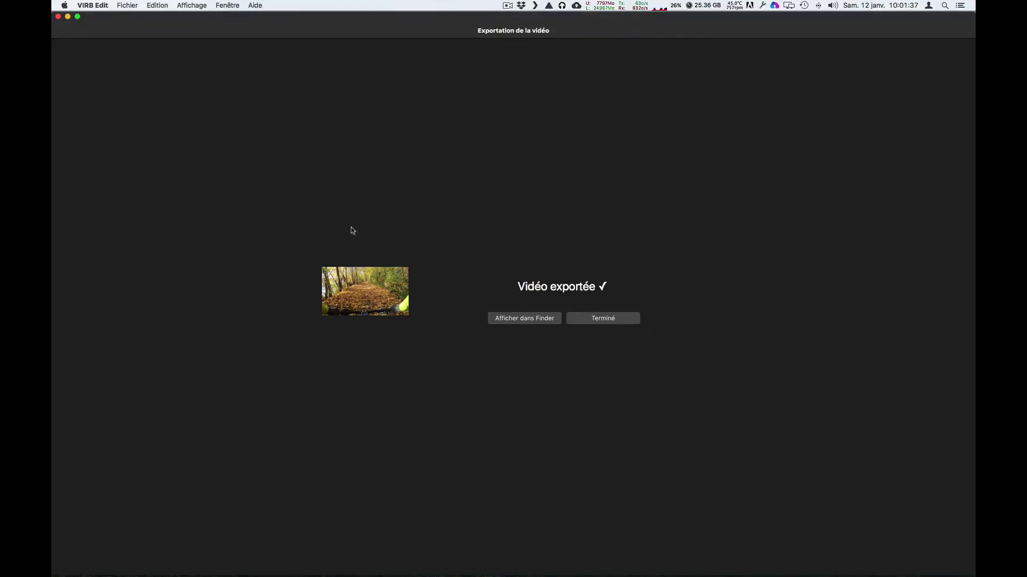
# Step: Close the finished export, switch to Finder and open the Test tuto folder inside Video VTT's tuto virb folder in a new window
pyautogui.click(613, 319)
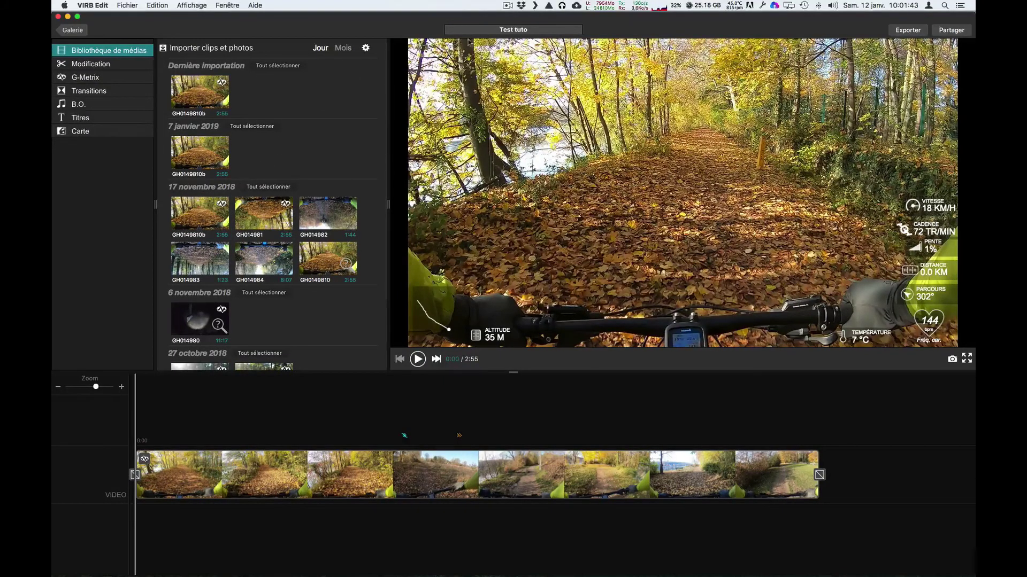
pyautogui.press('super+Tab')
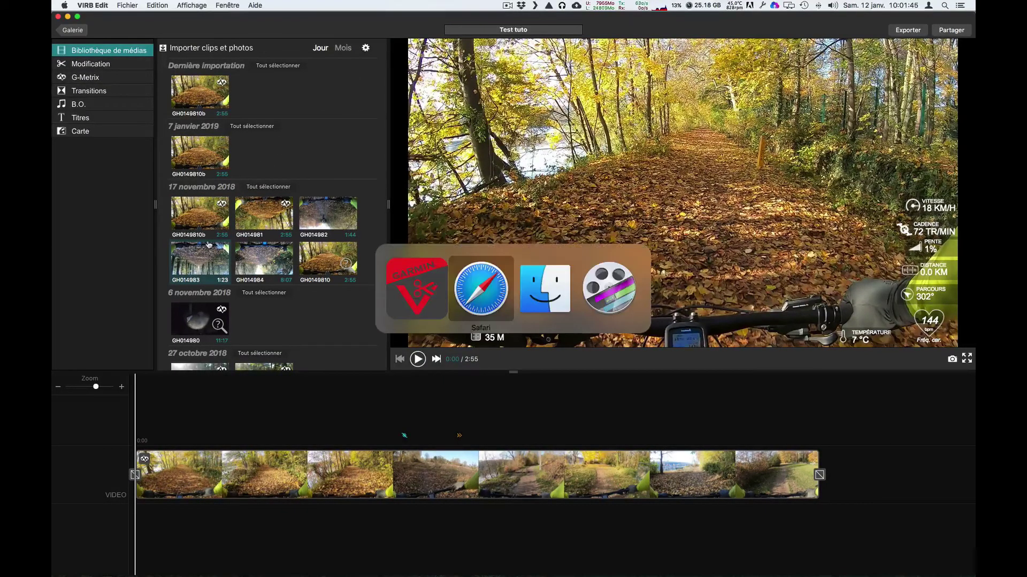
pyautogui.press('super+Tab')
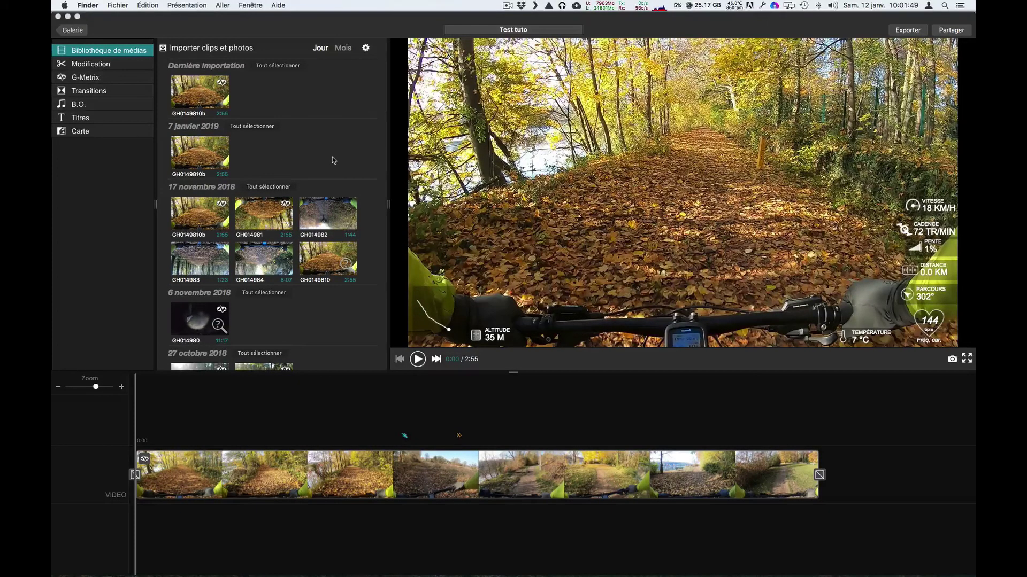
pyautogui.press('super+n')
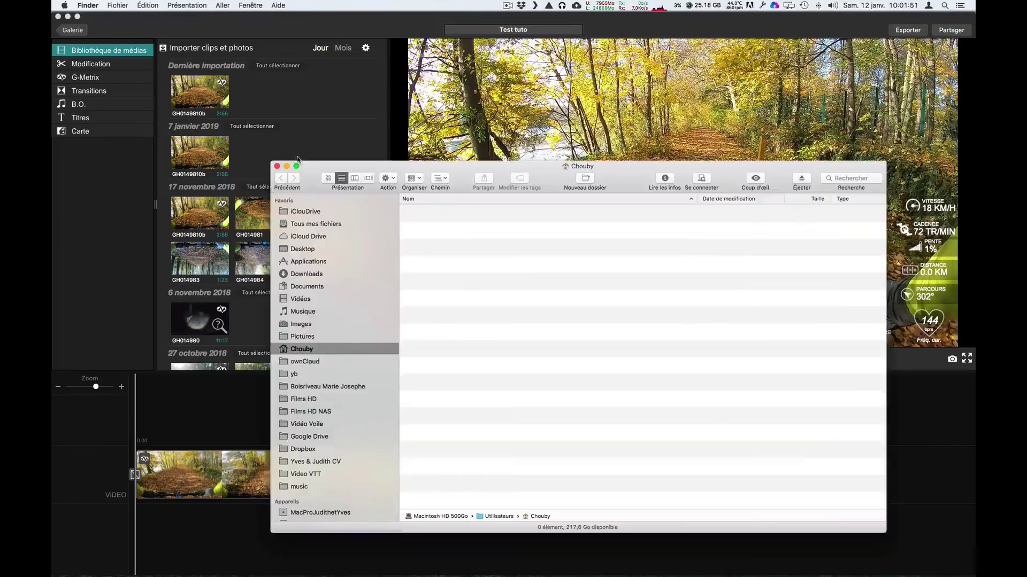
pyautogui.click(309, 475)
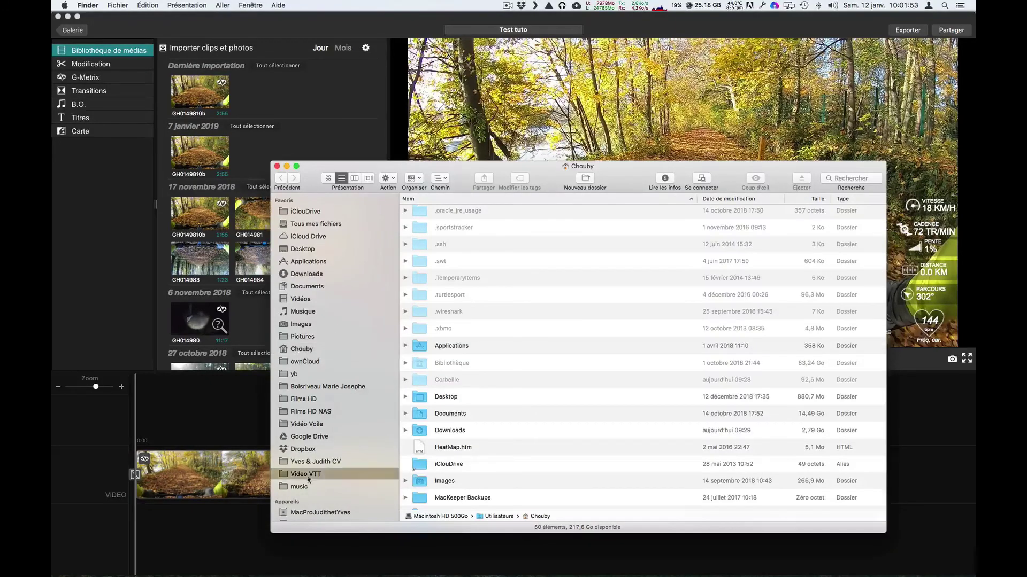
pyautogui.doubleClick(427, 226)
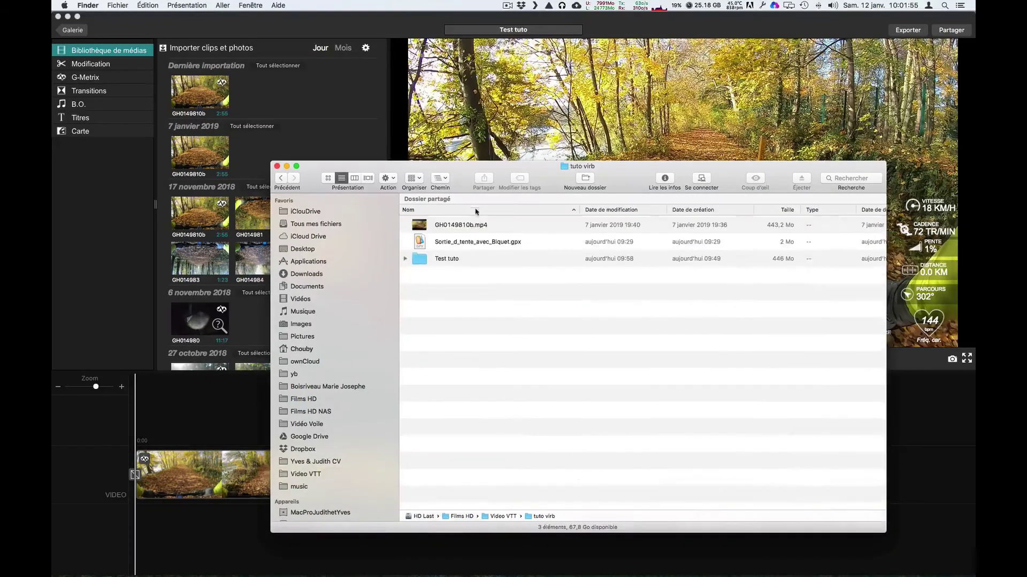
pyautogui.doubleClick(417, 260)
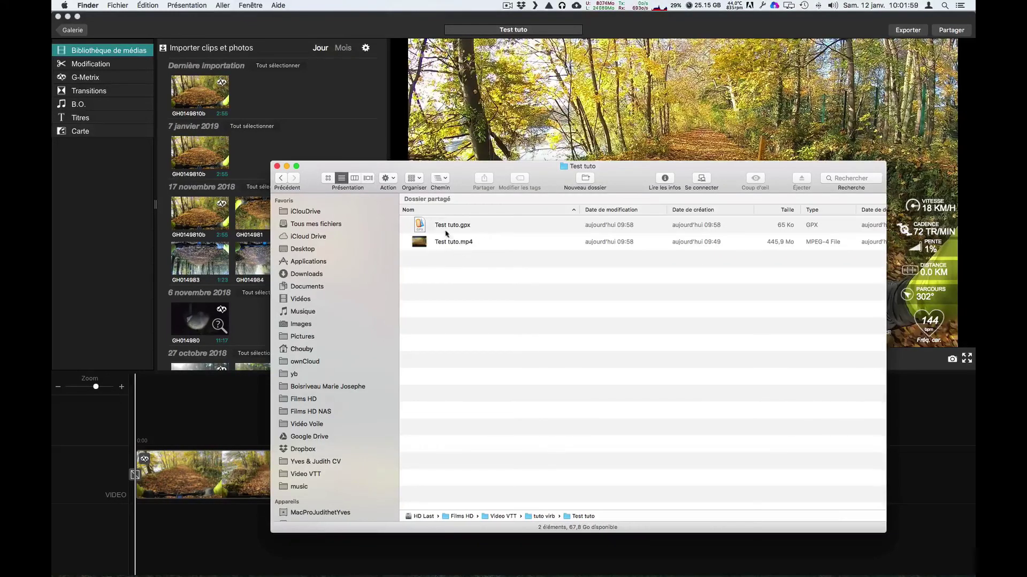
# Step: Preview the exported Test tuto.mp4 with Quick Look and close the preview
pyautogui.click(424, 243)
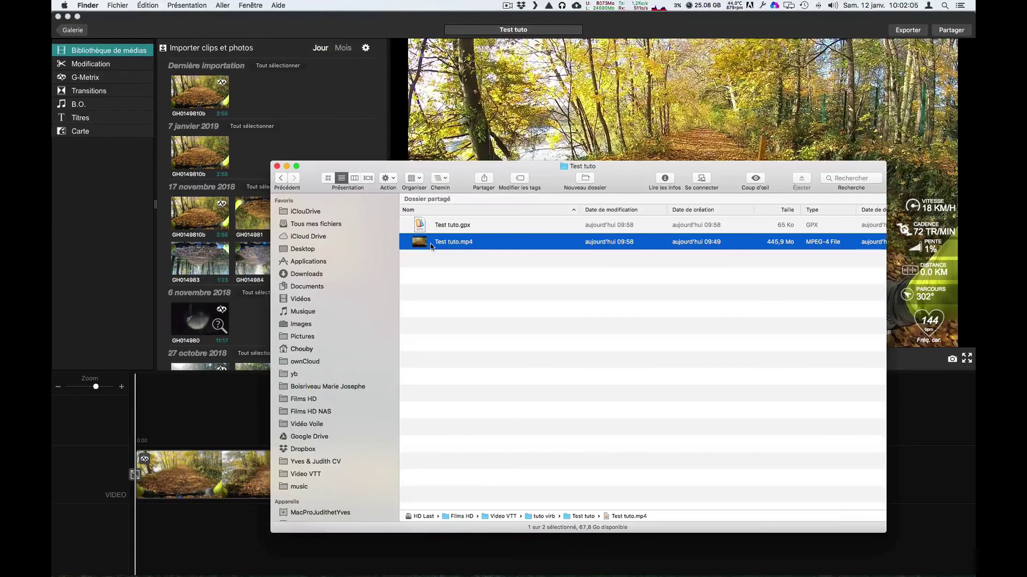
pyautogui.press('space')
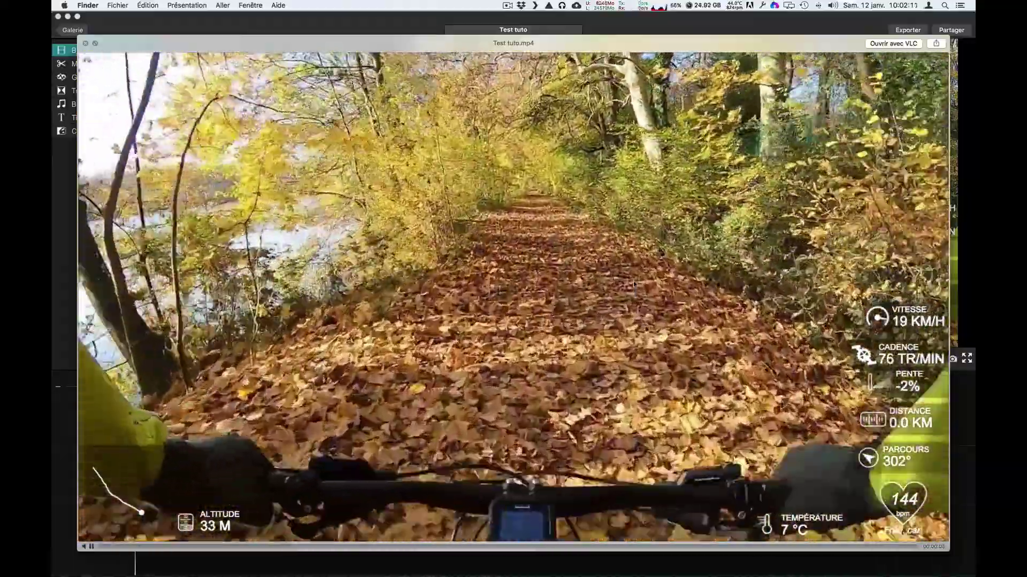
pyautogui.press('space')
# Step: Play Test tuto.mp4 in VLC from about 0:56 with the control window minimized and the sound muted to examine the gauges
pyautogui.rightClick(450, 243)
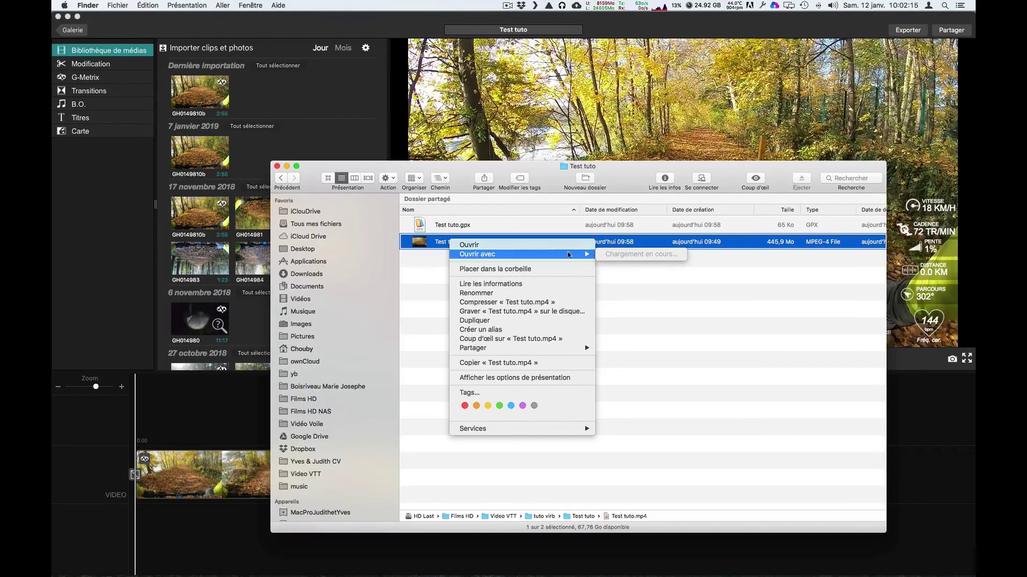
pyautogui.click(434, 244)
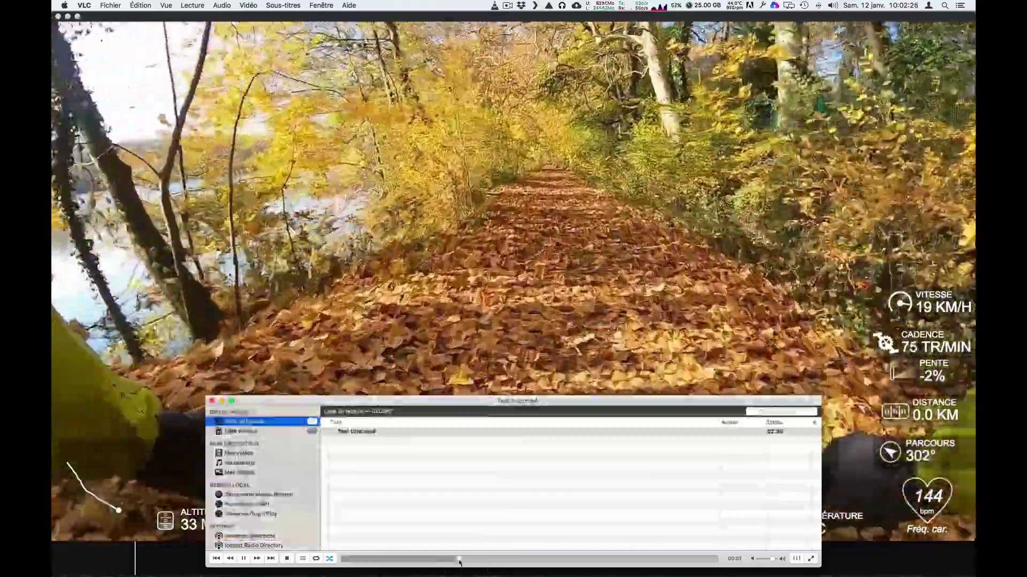
pyautogui.click(303, 559)
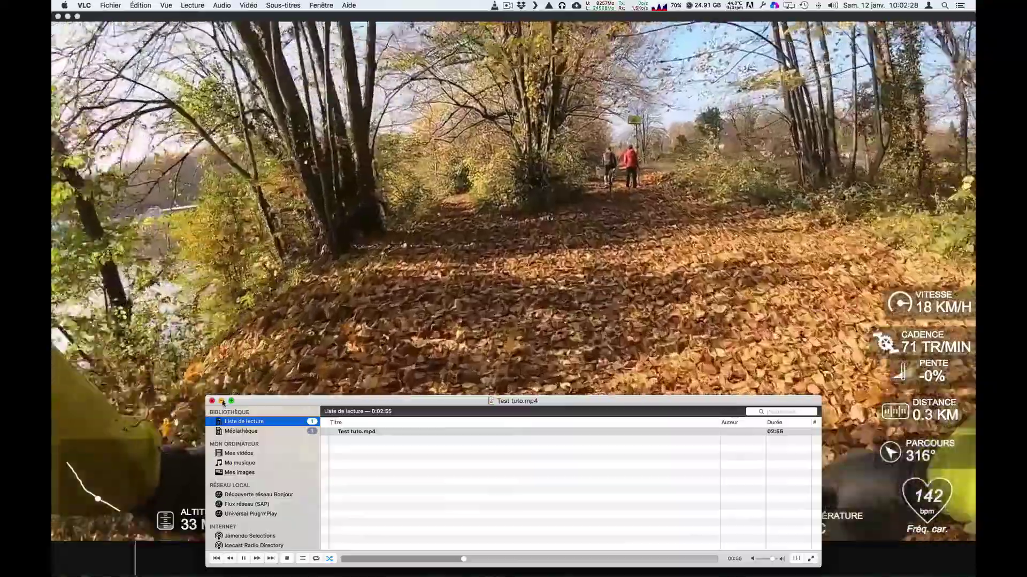
pyautogui.click(222, 402)
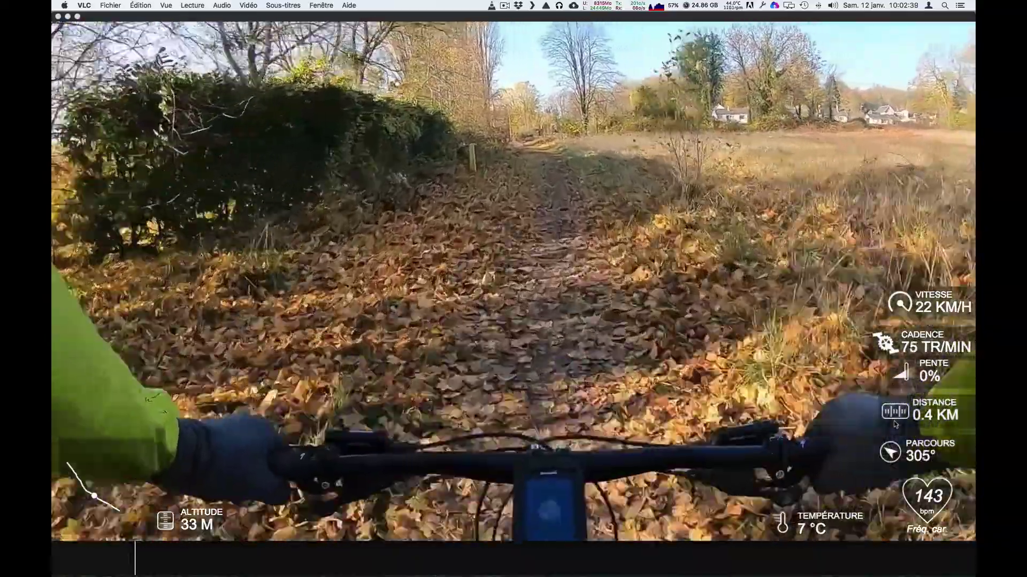
pyautogui.press('XF86AudioMute')
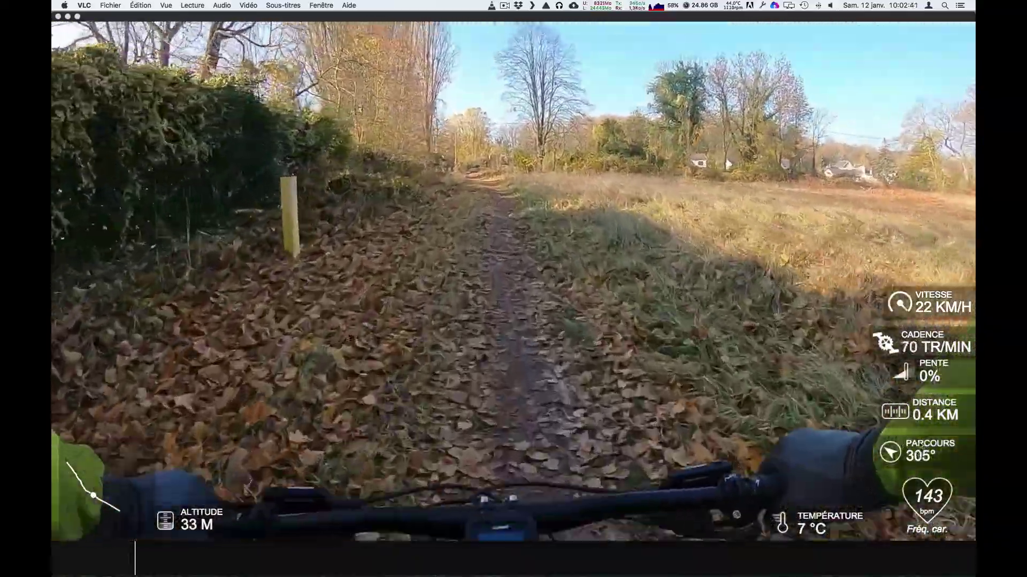